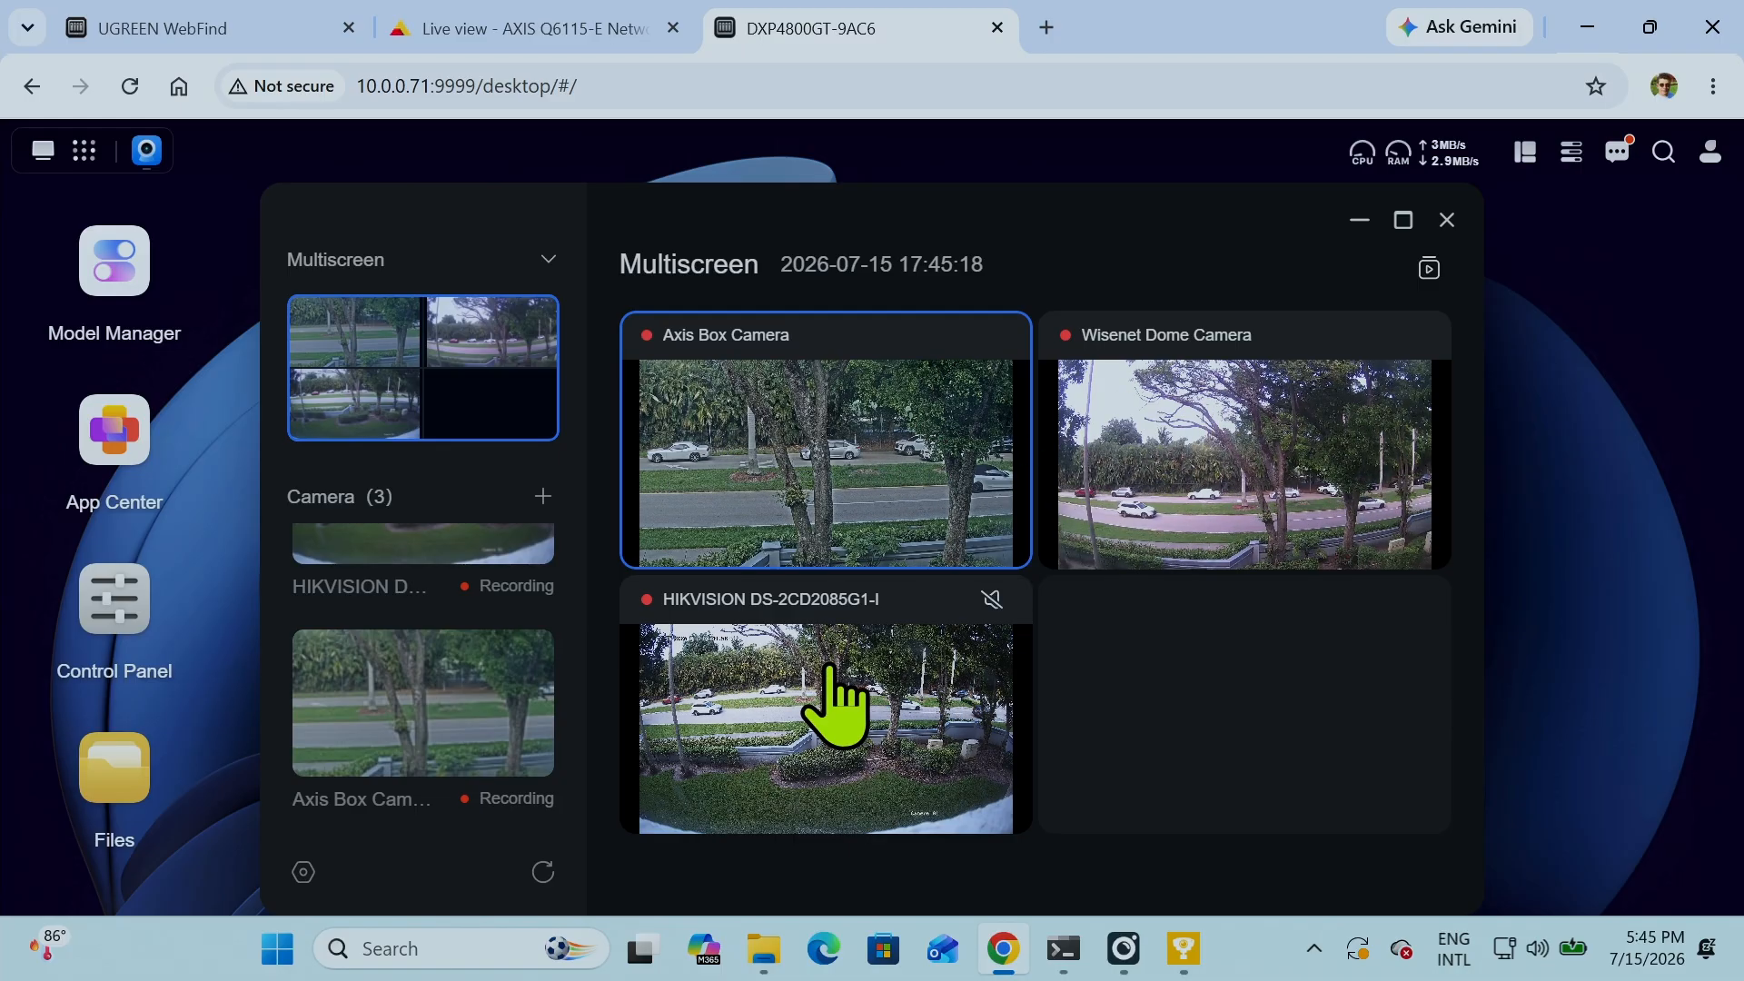
Step: Play and pause the Axis Box Camera's 20:11–20:21 recording, then return to Multiscreen
click(422, 726)
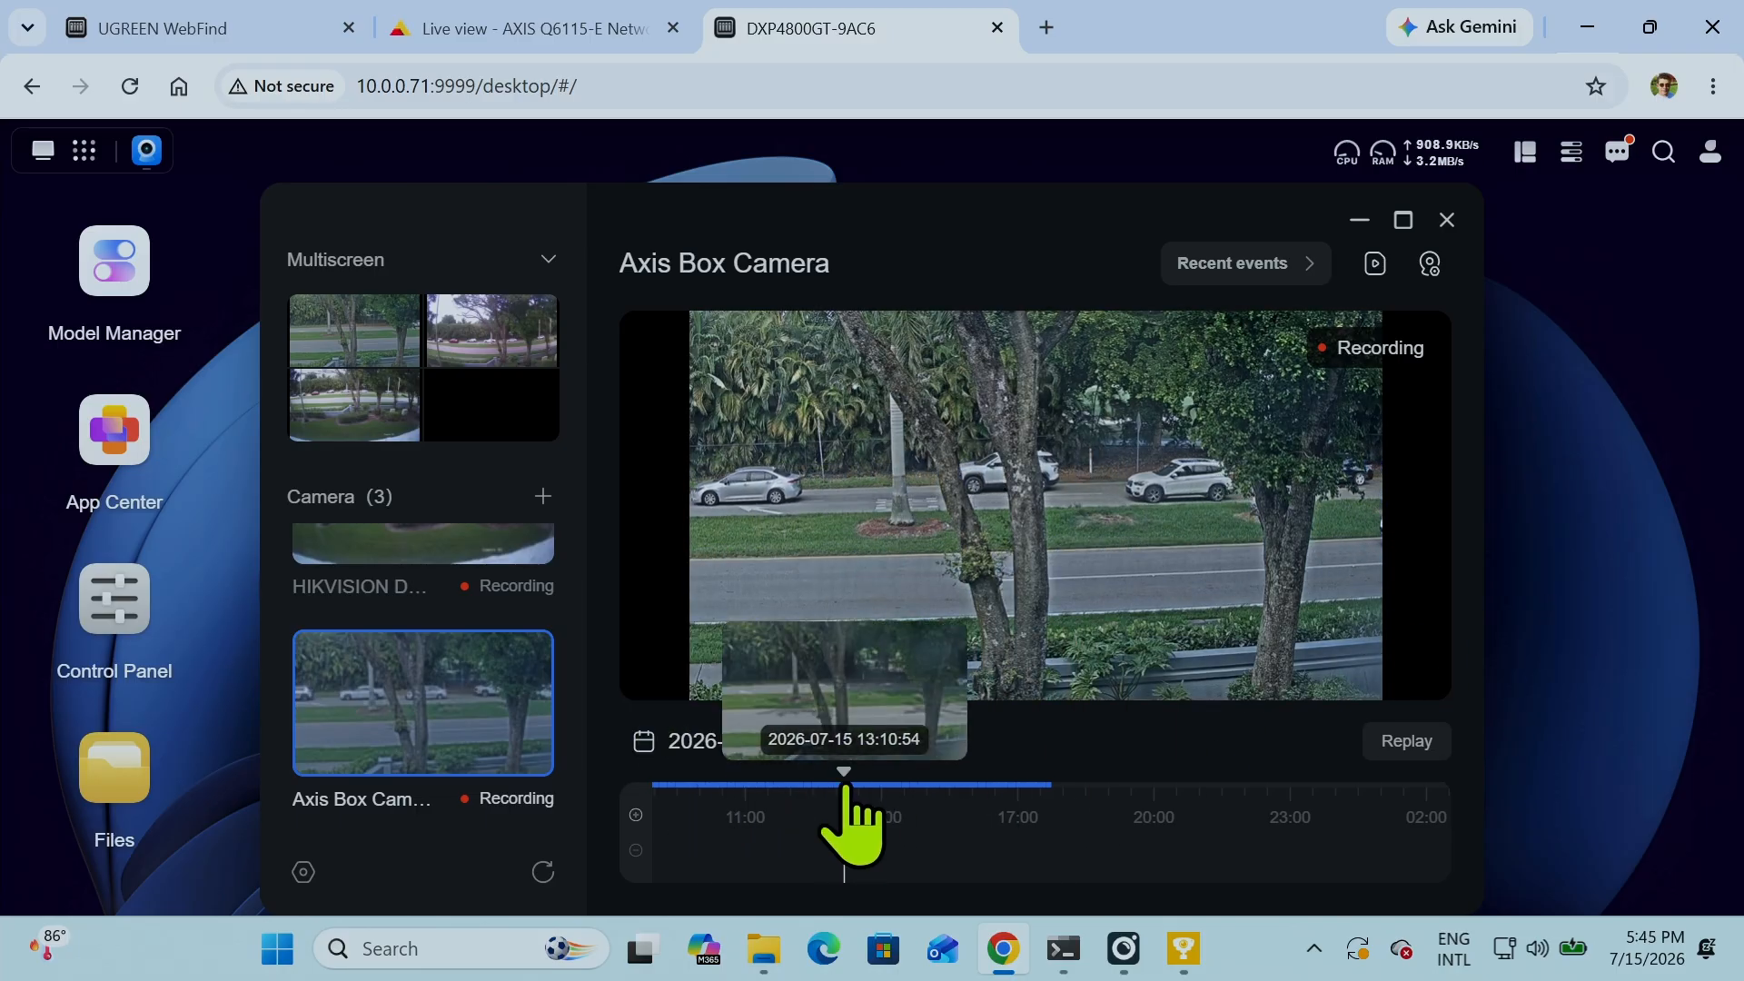
click(1376, 263)
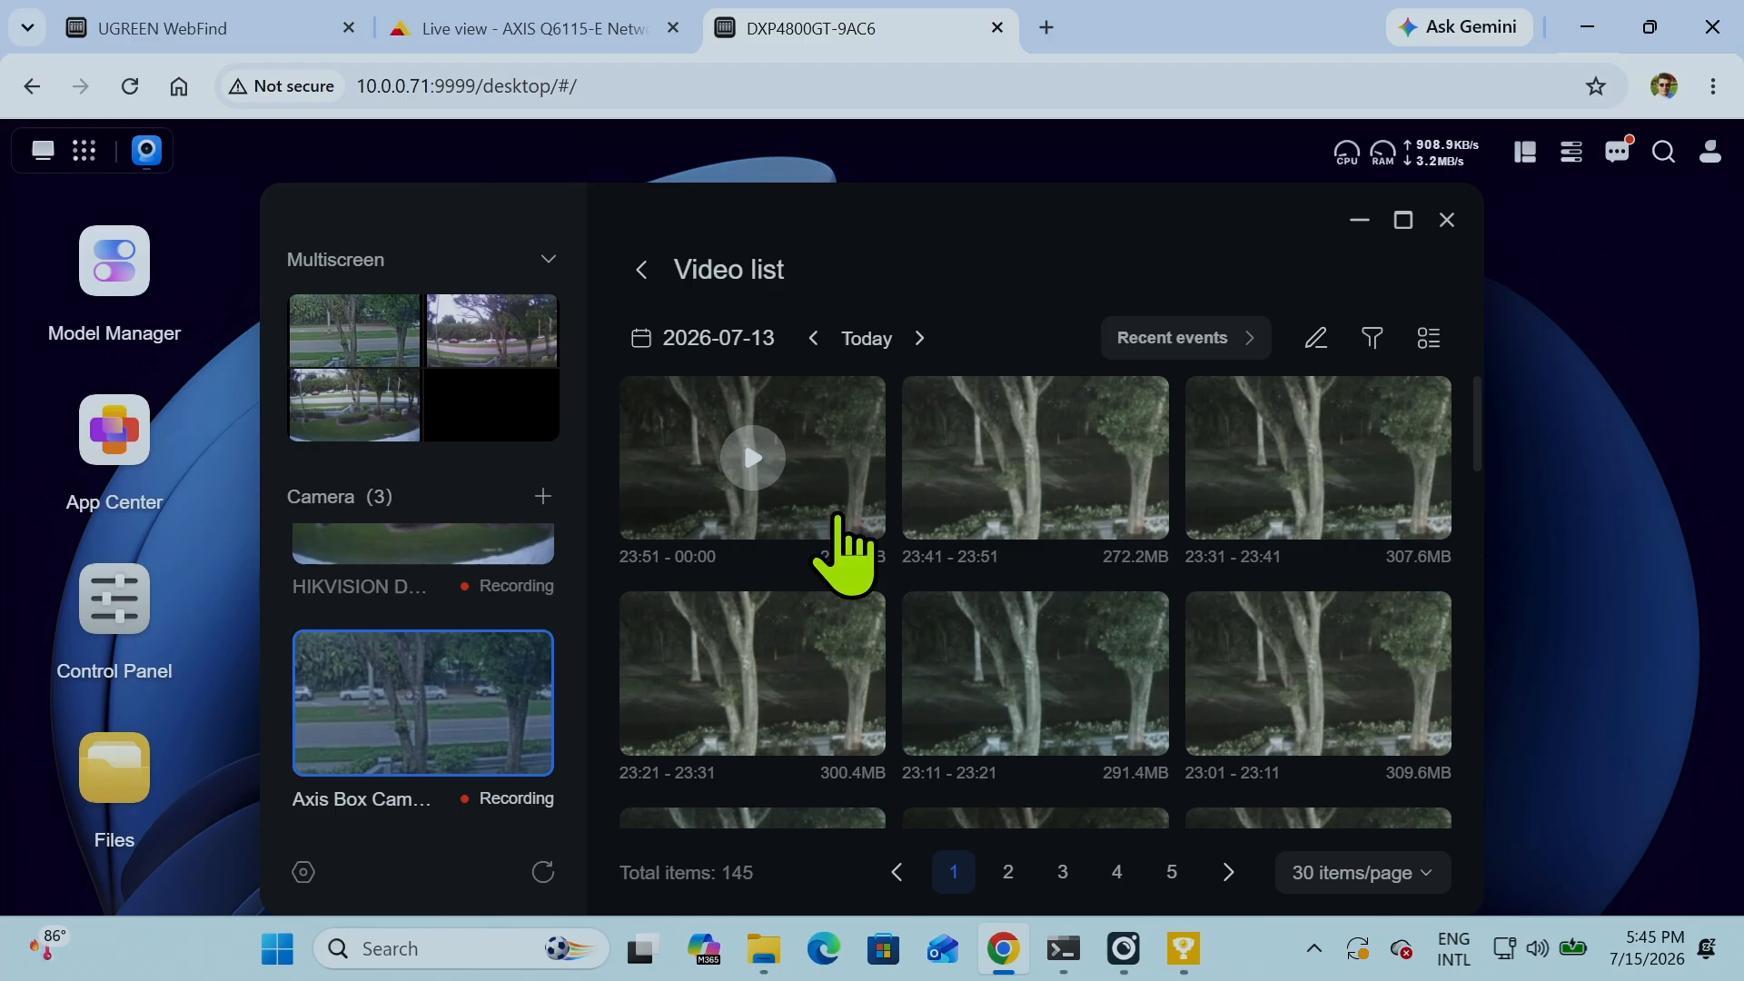
scroll(1045, 618, down, 15)
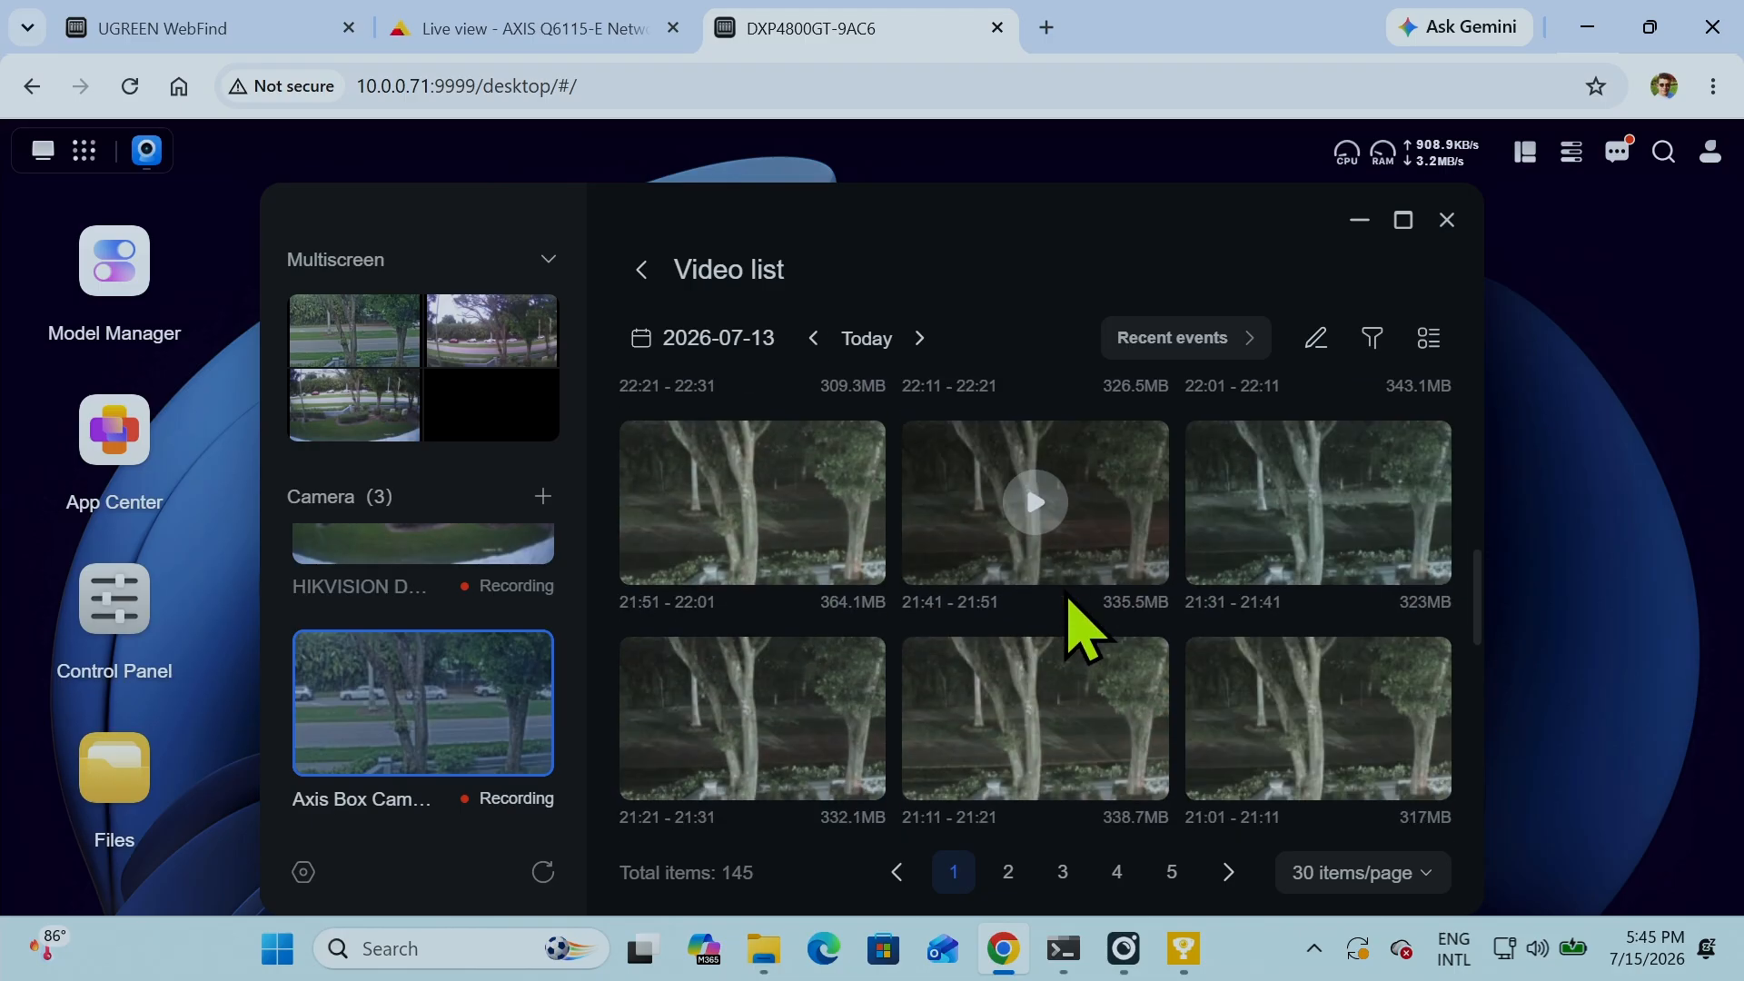
scroll(1070, 592, down, 2)
scroll(1070, 592, up, 2)
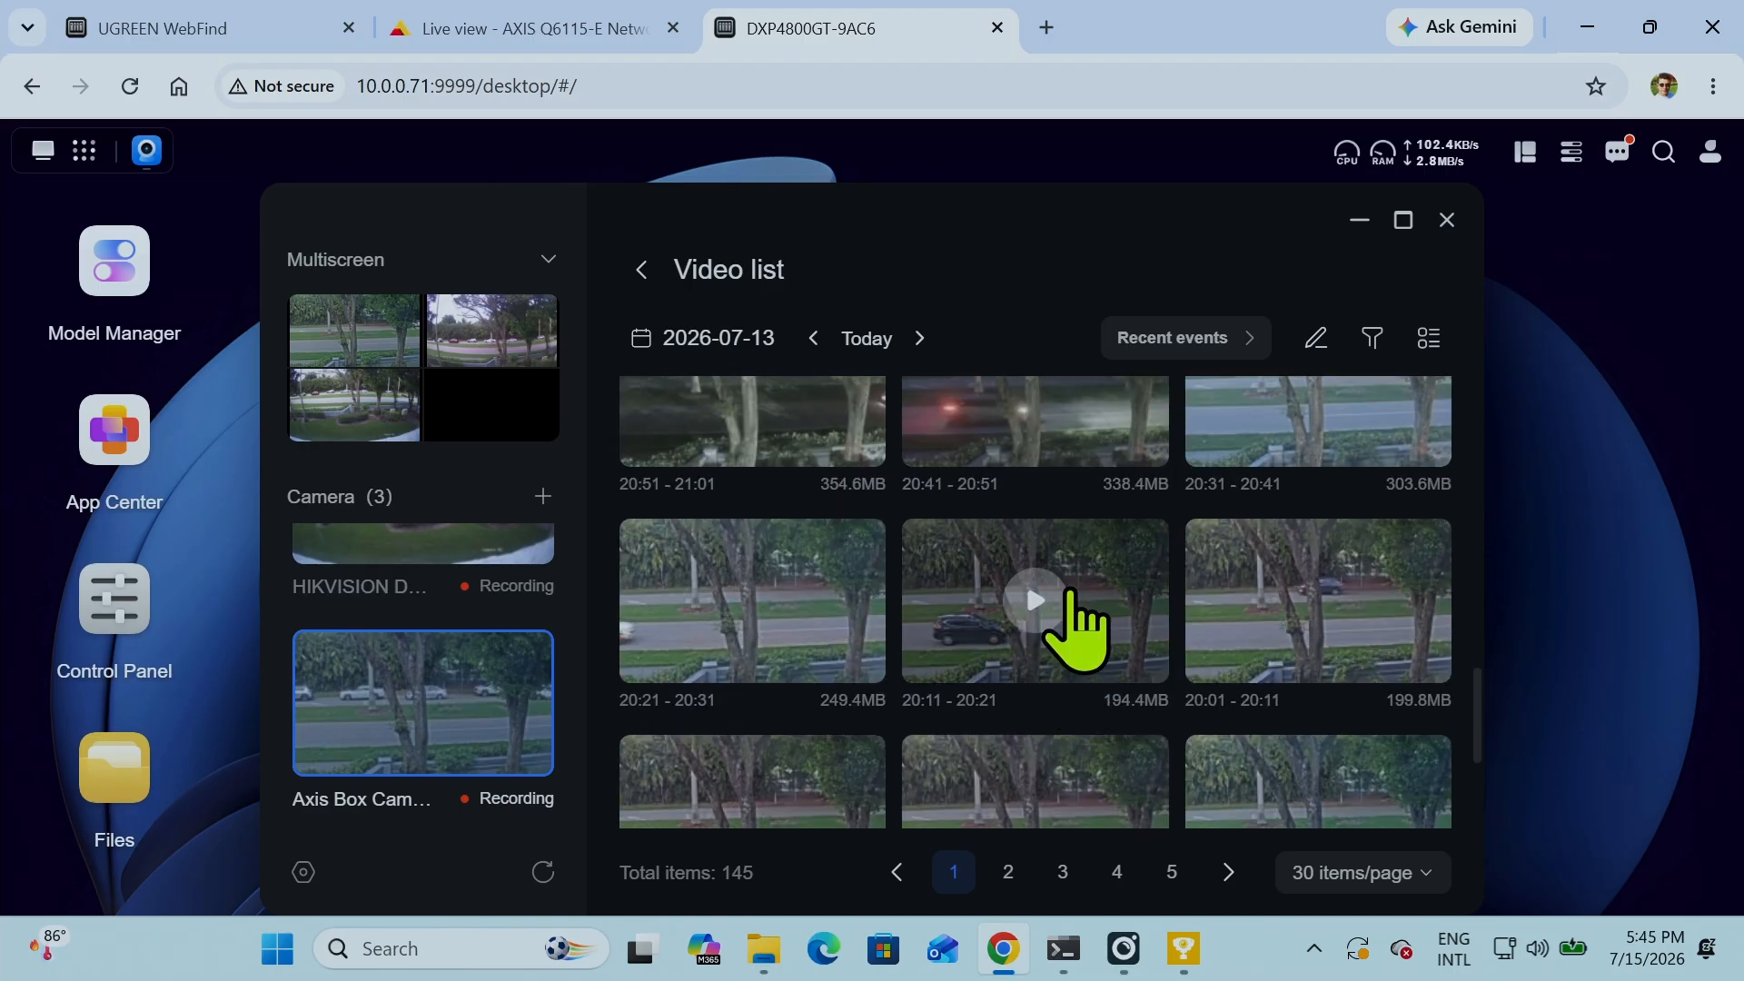
click(1049, 600)
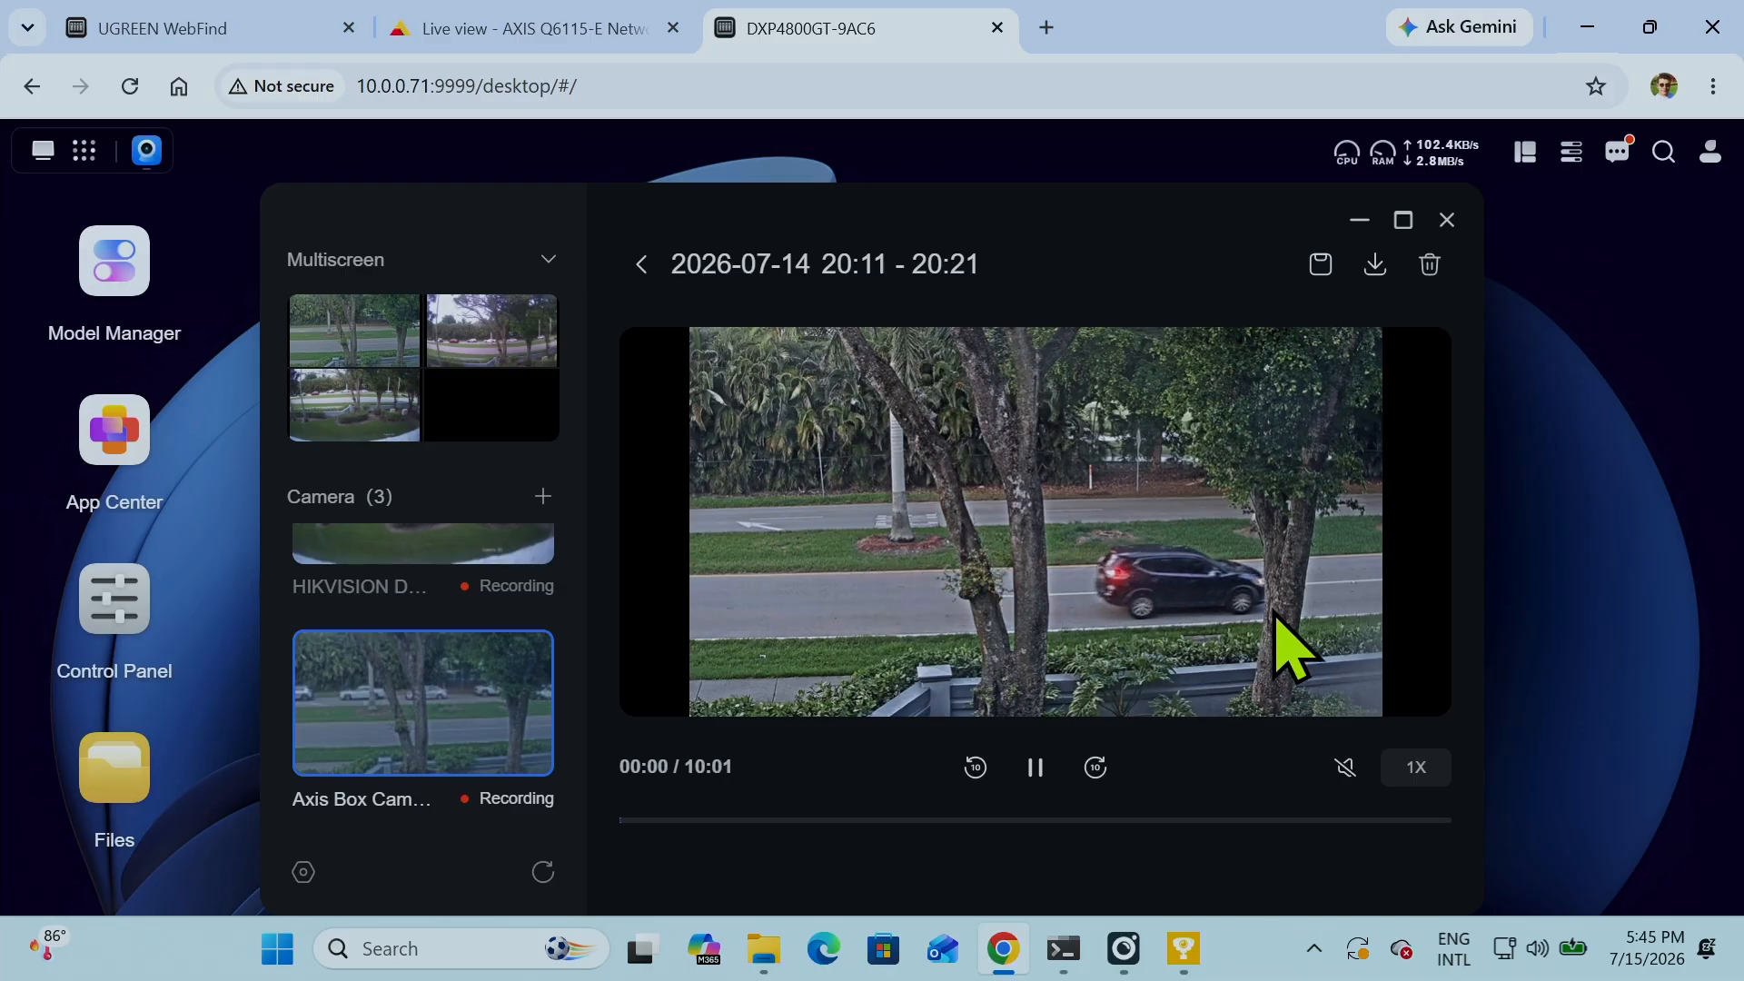
click(1035, 768)
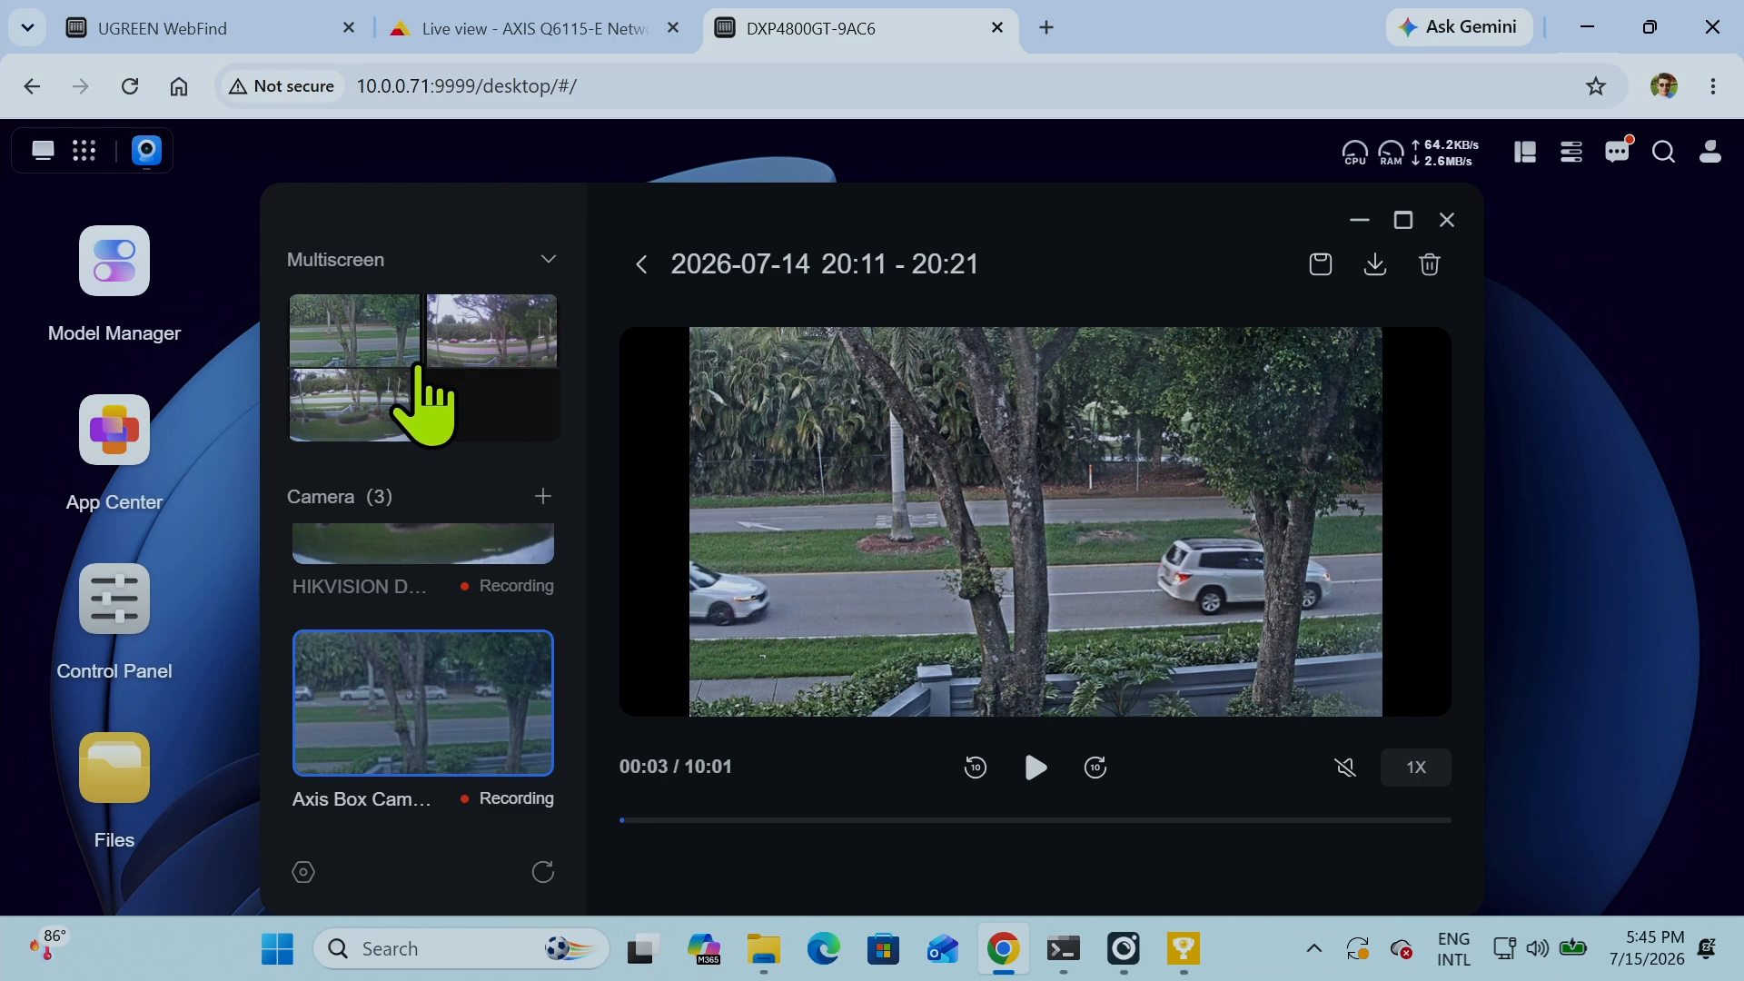
click(436, 407)
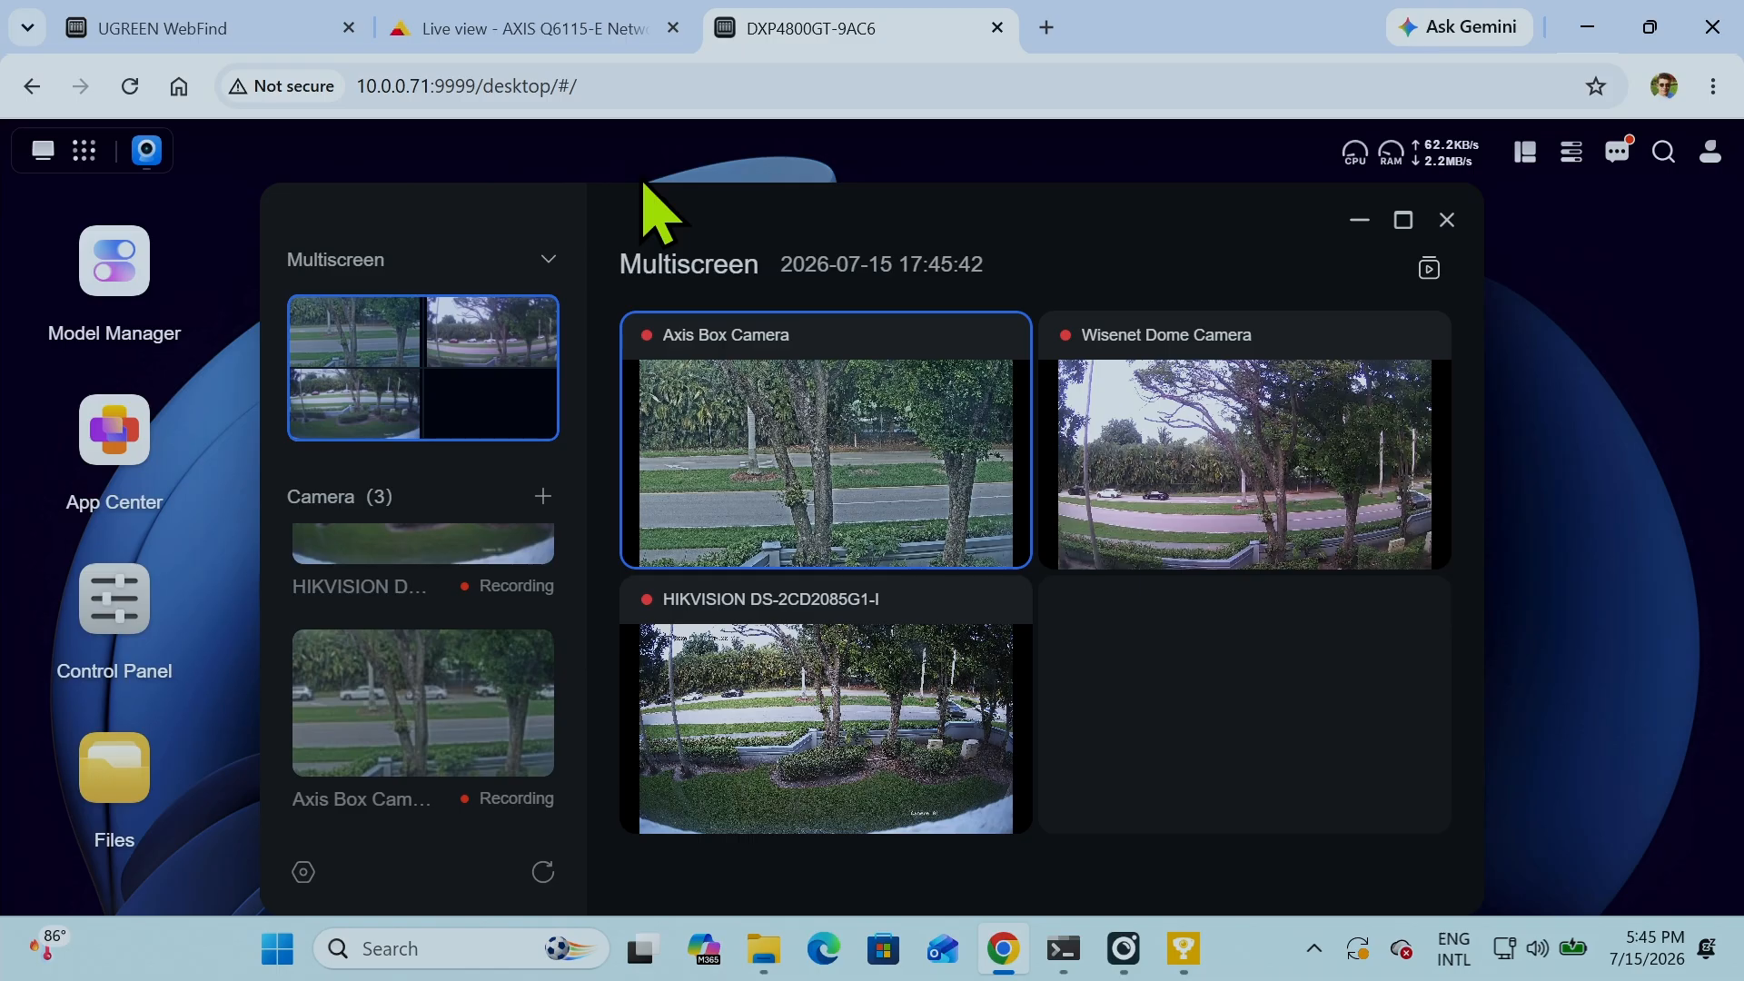
Step: On the AXIS camera tab, go to Setup > System Options > Security > ONVIF
click(562, 31)
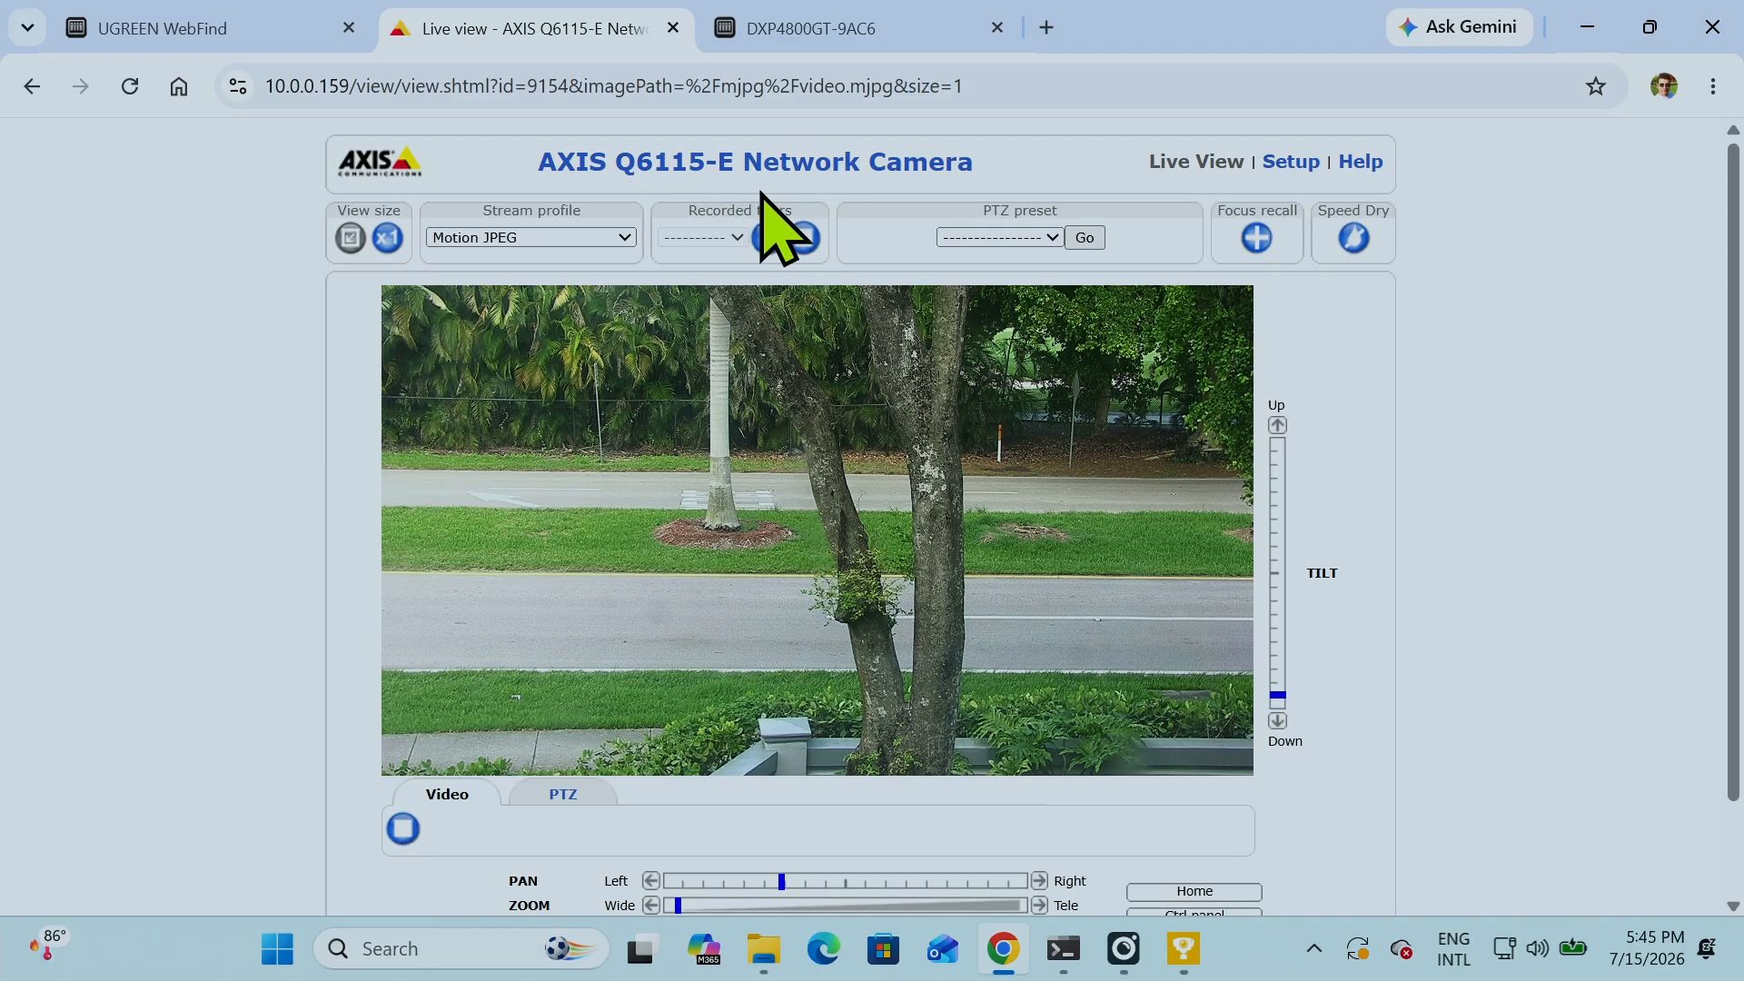
click(1283, 168)
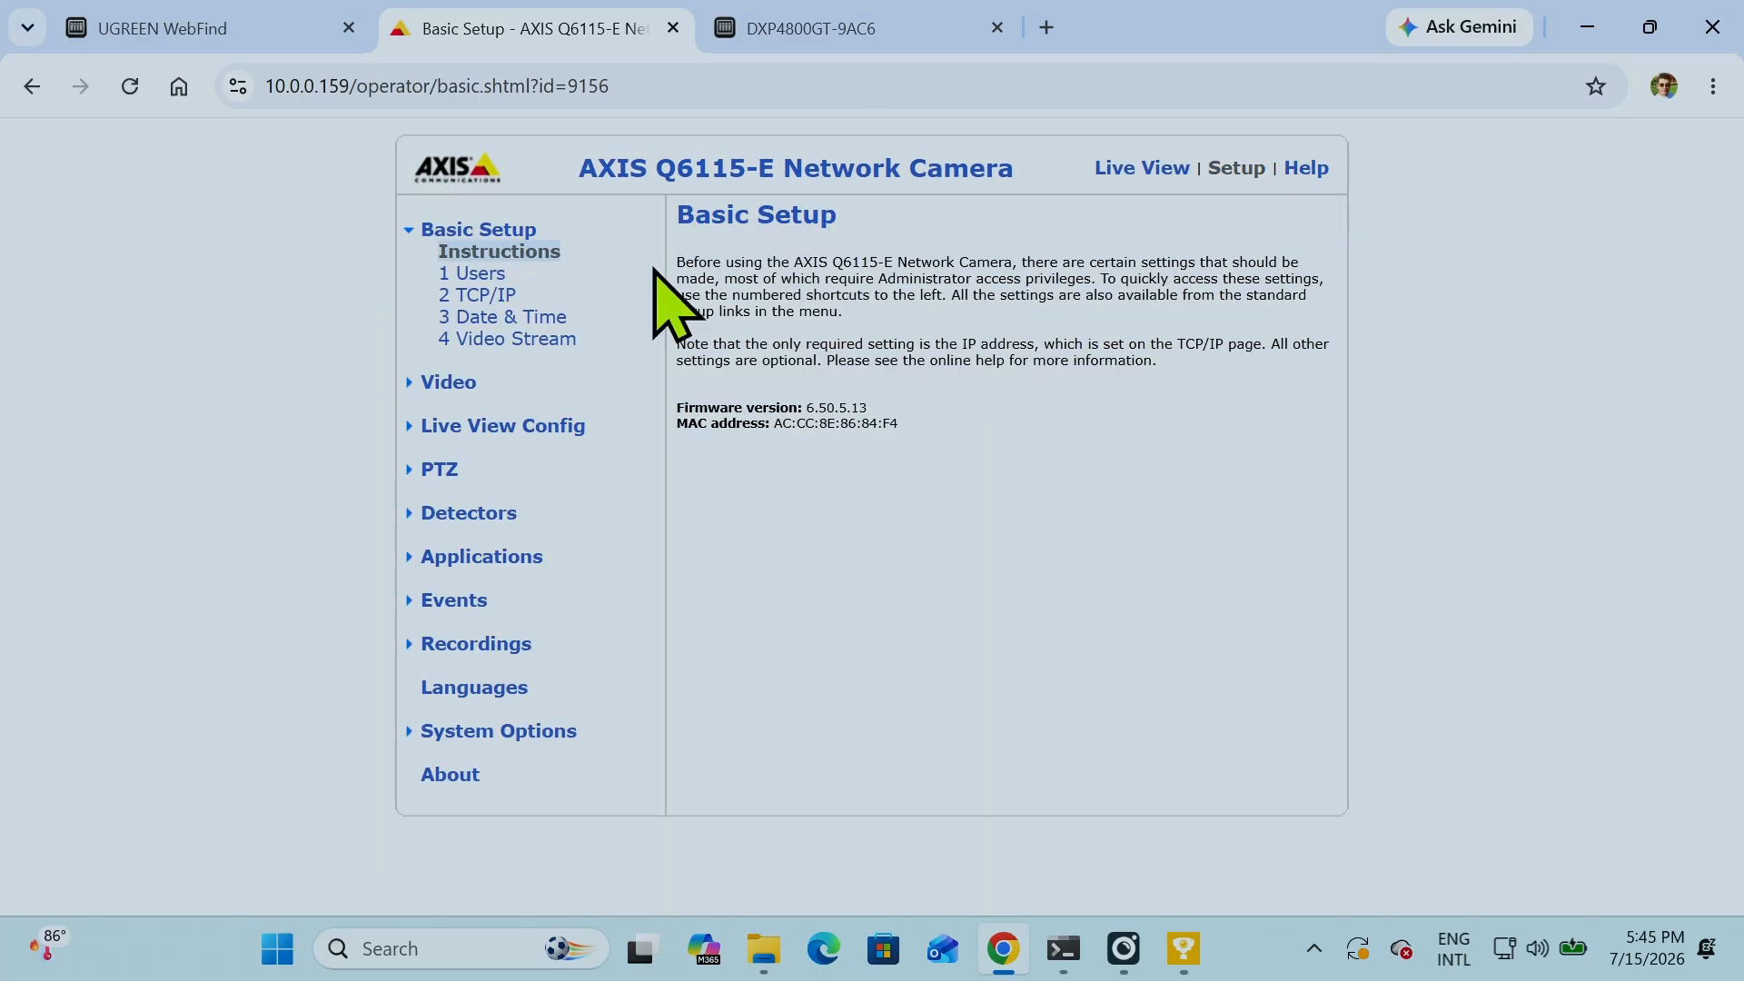
click(491, 731)
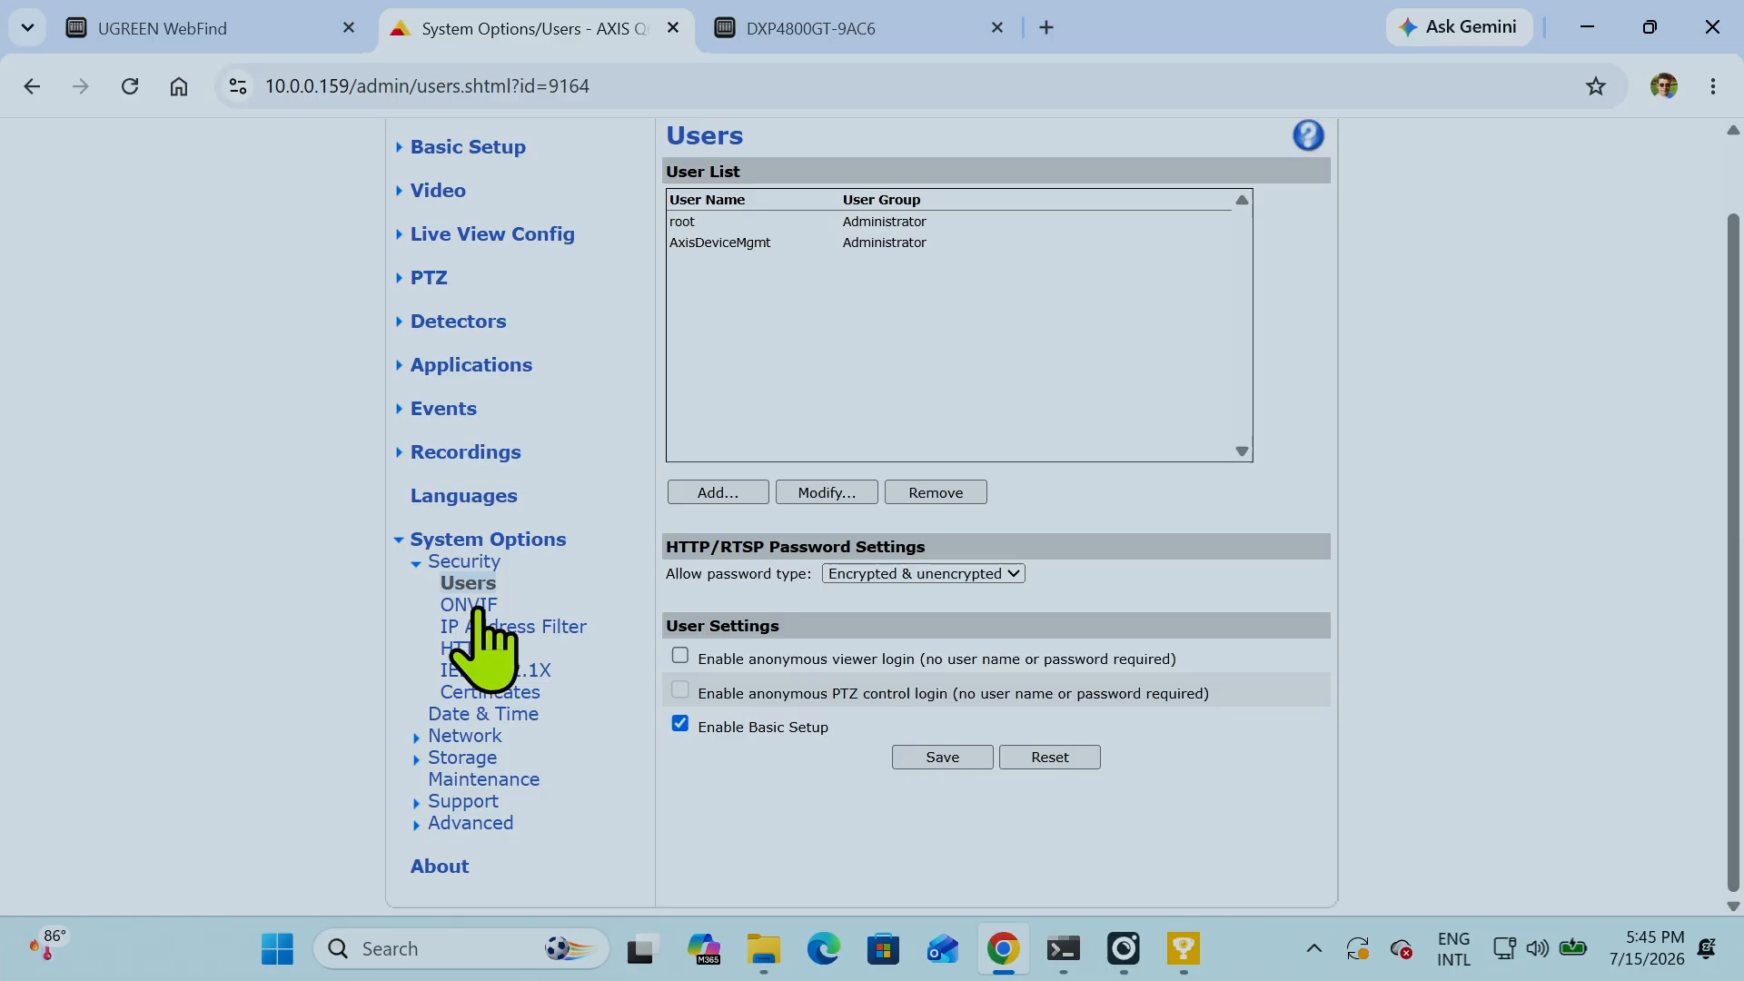
click(472, 605)
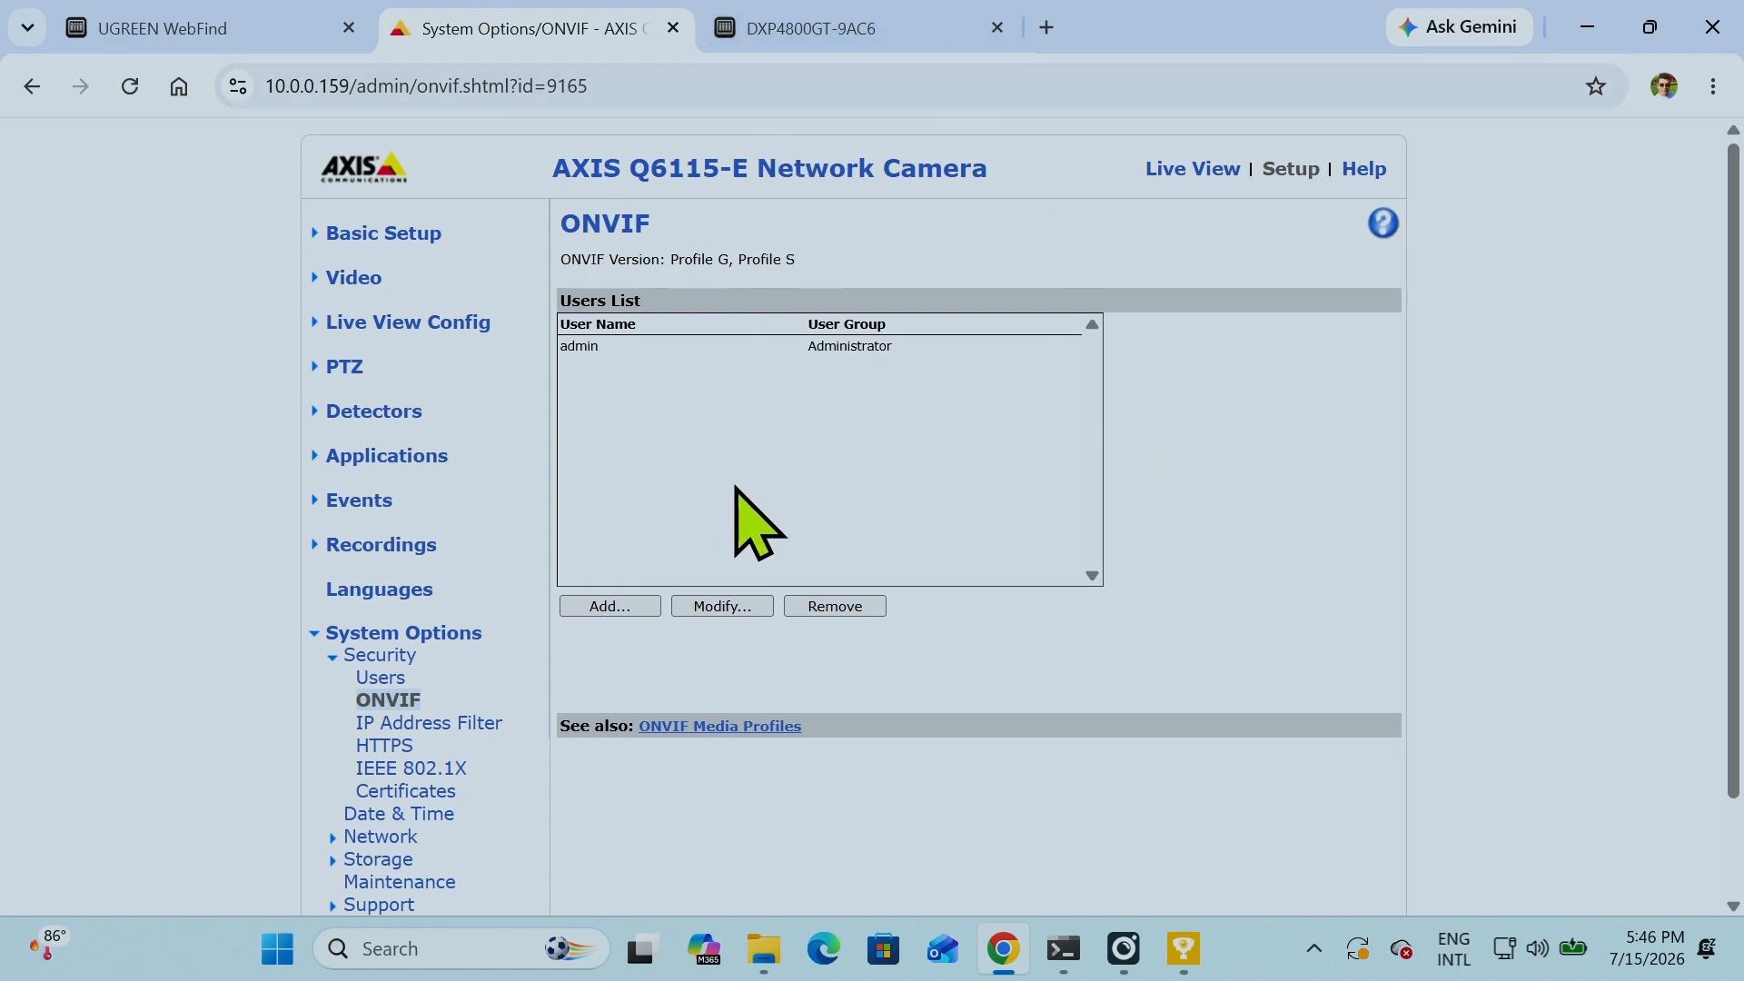
Step: Open the admin user's ONVIF User Setup, cancel without changes, and return to the DXP4800GT tab
click(654, 346)
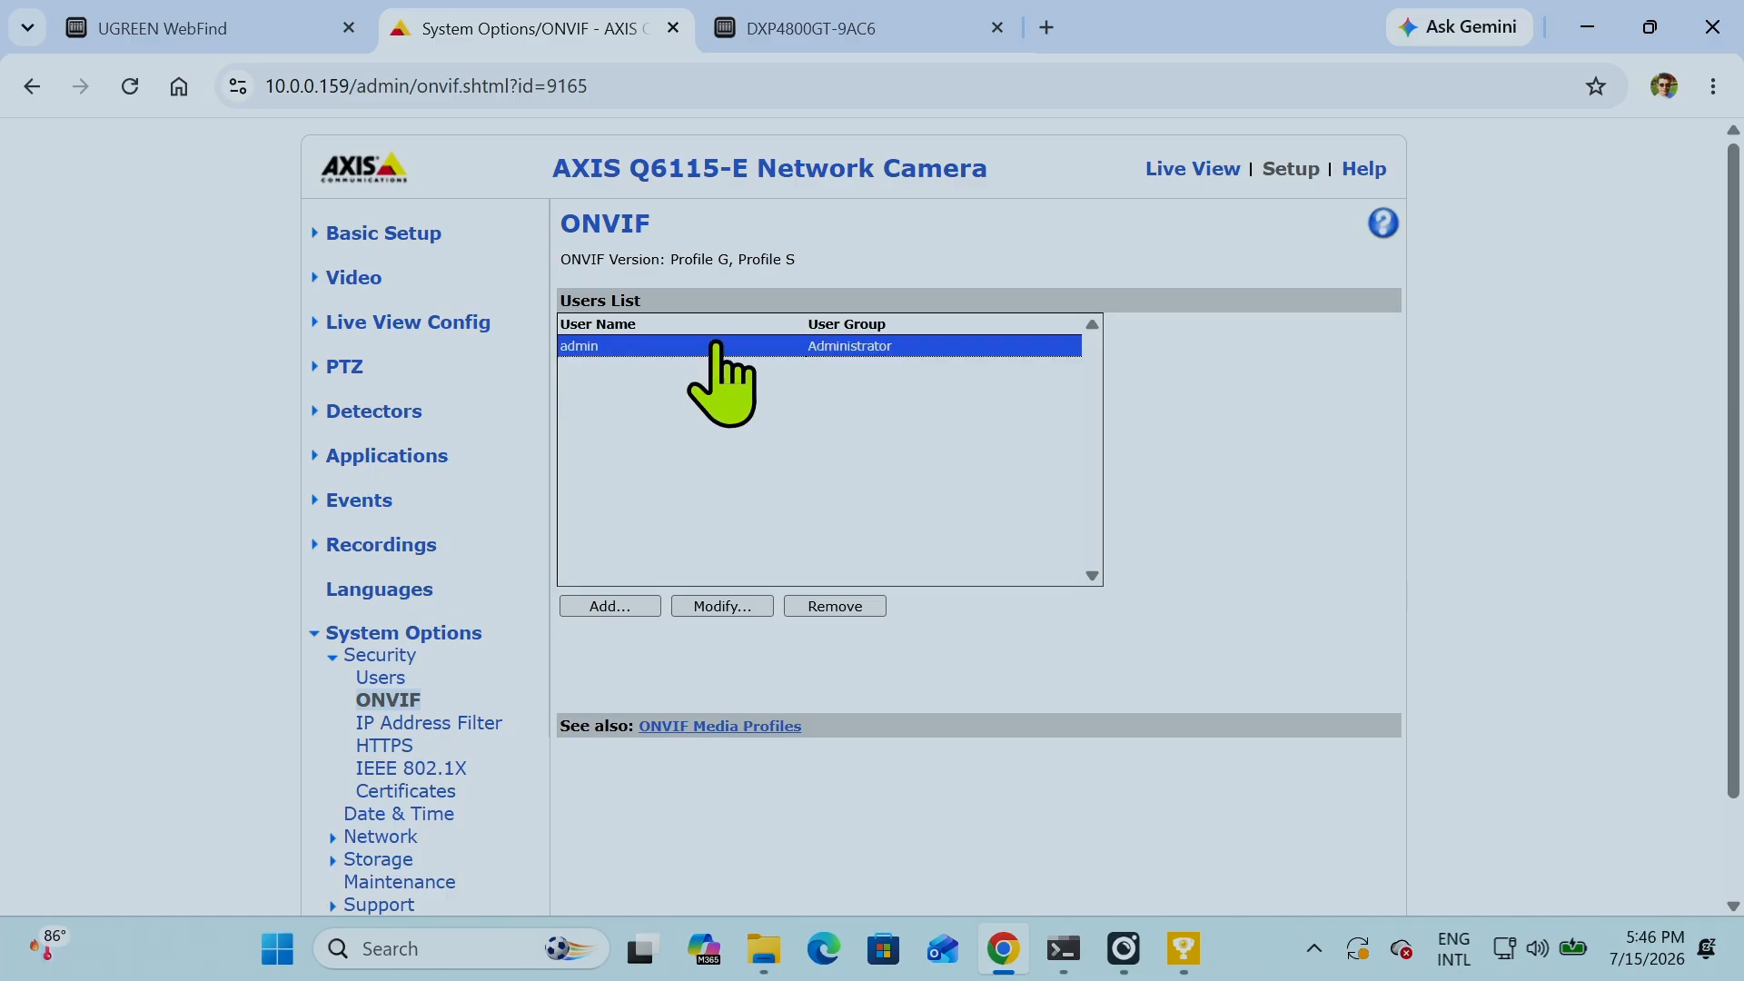
click(678, 610)
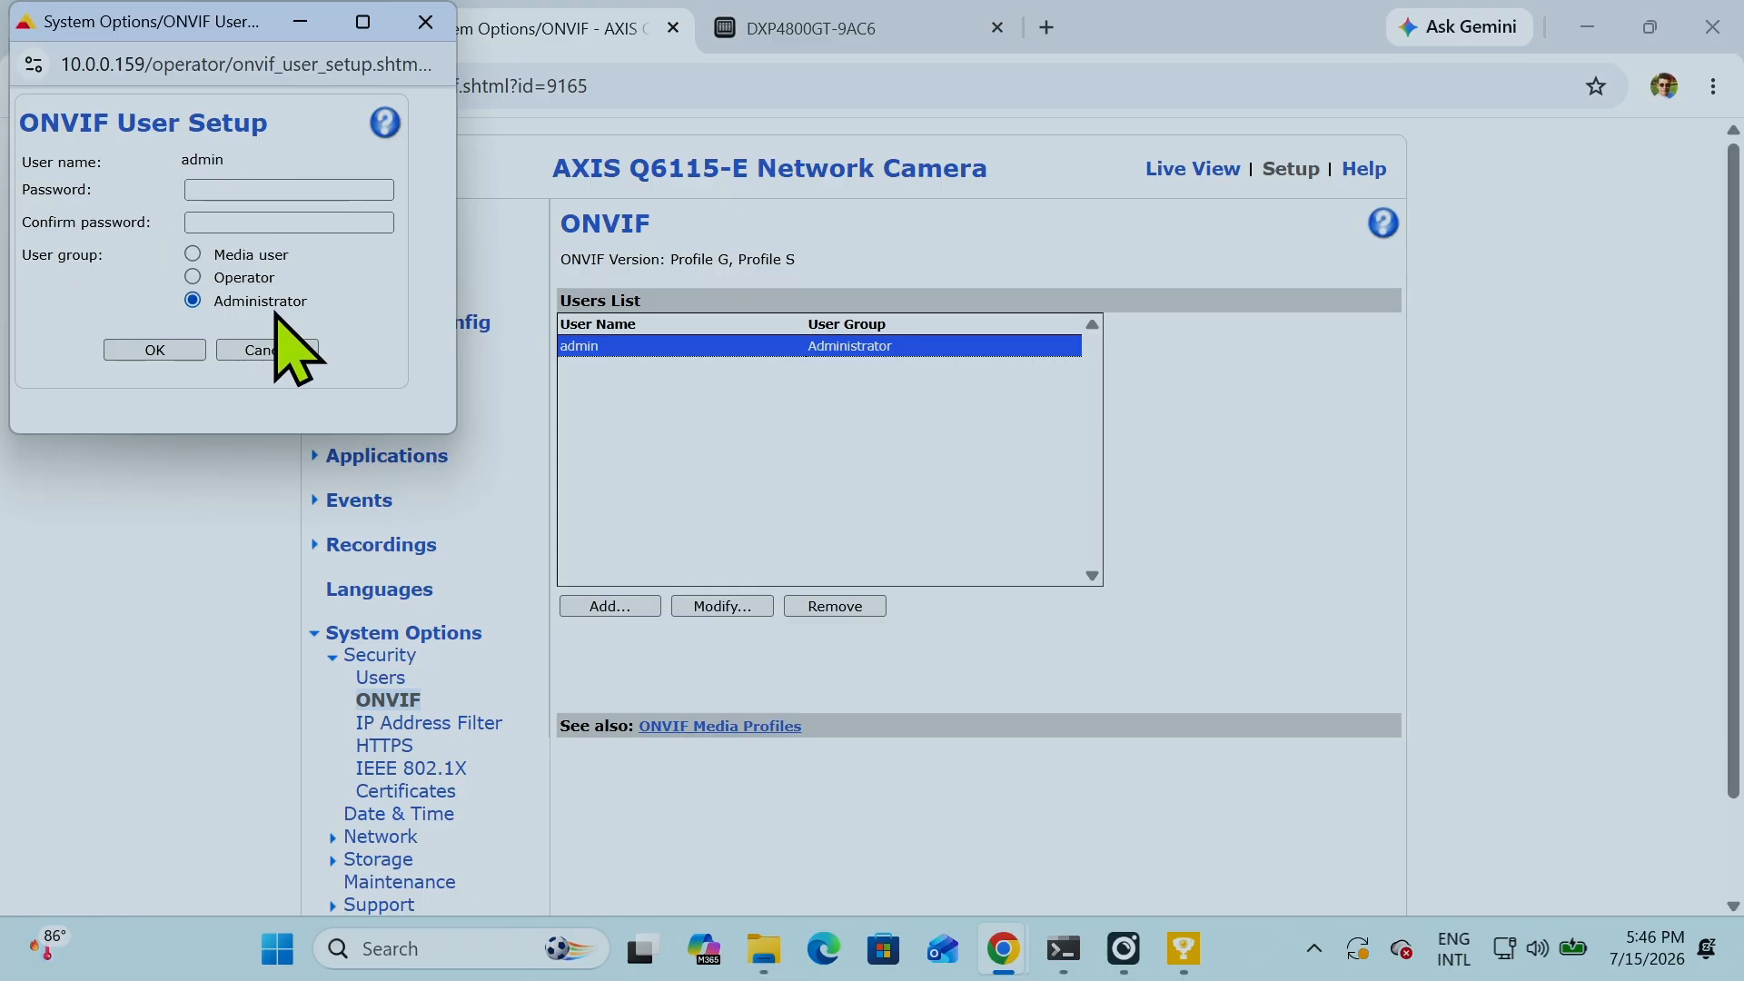
click(267, 351)
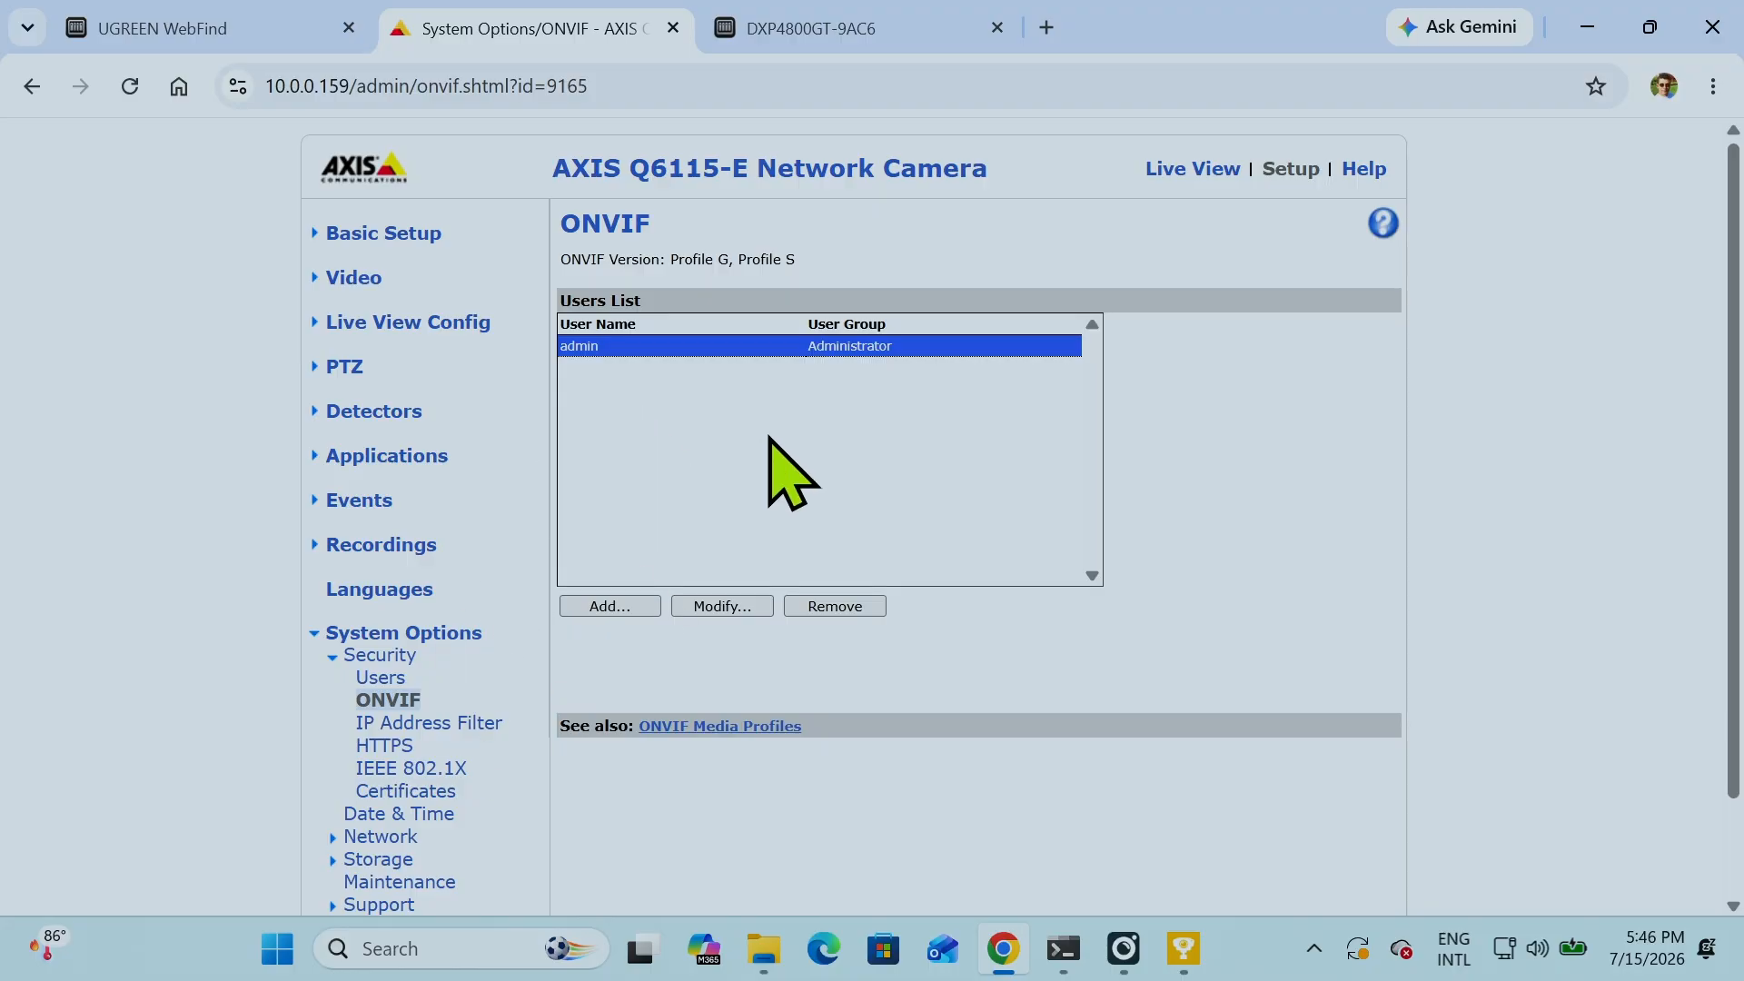
click(840, 34)
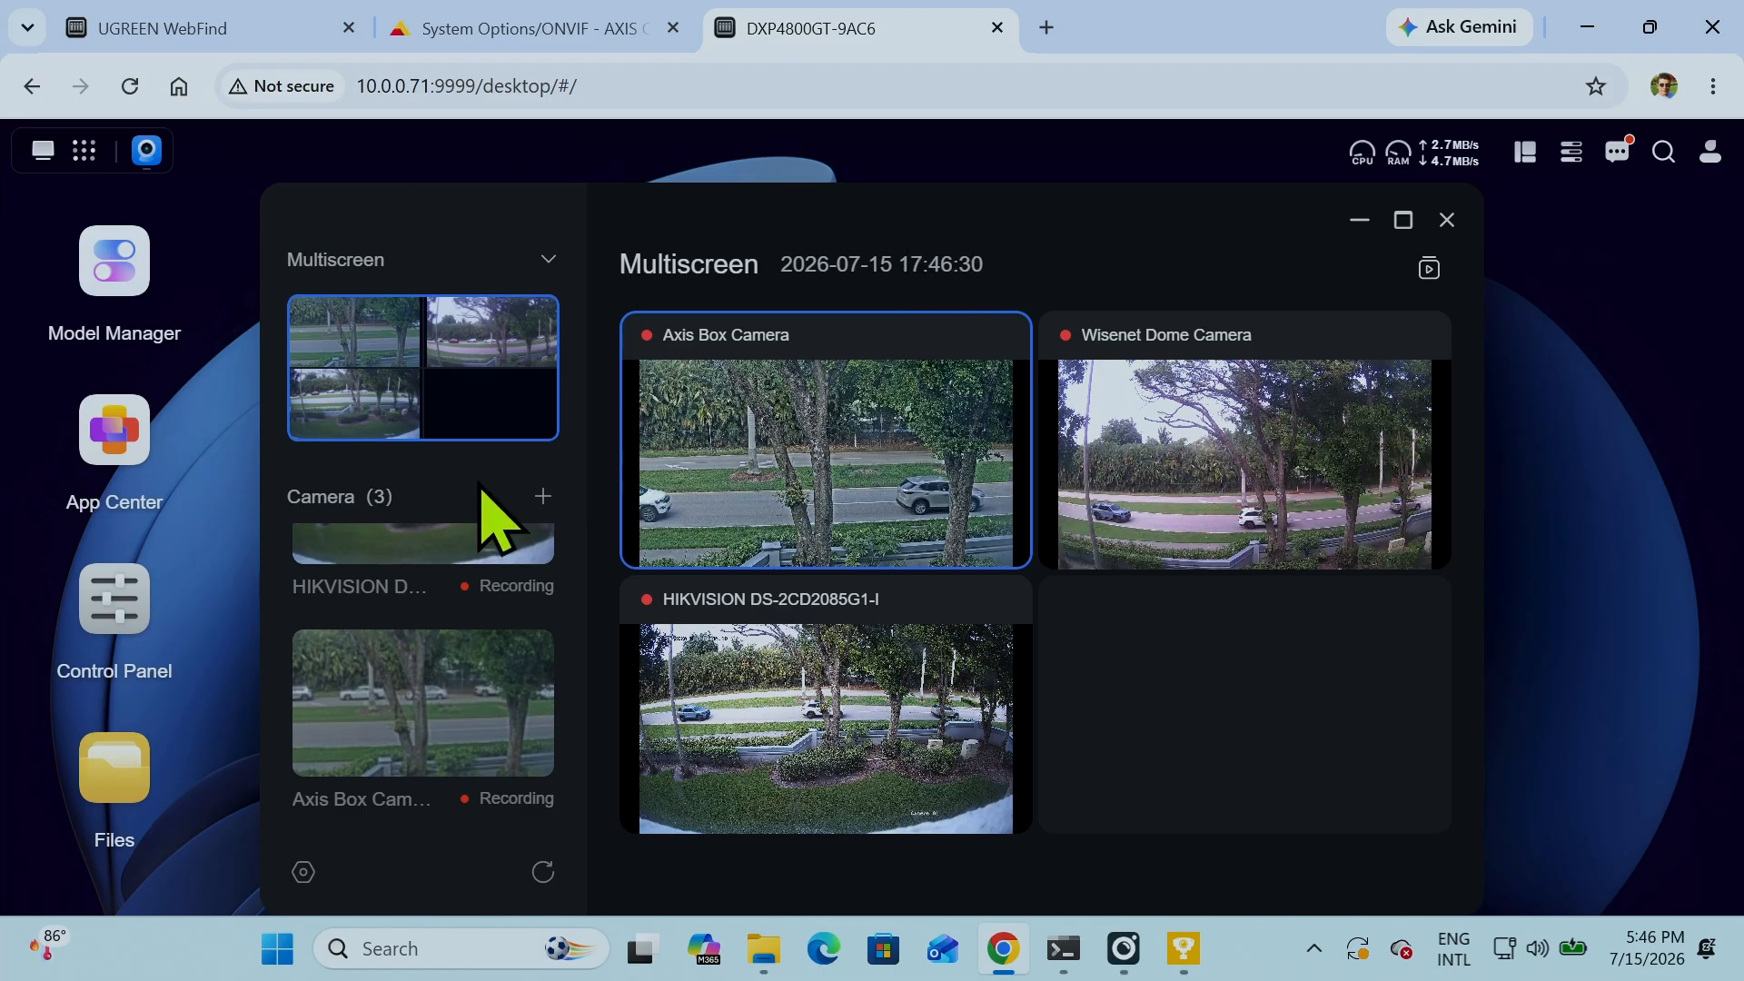
click(543, 496)
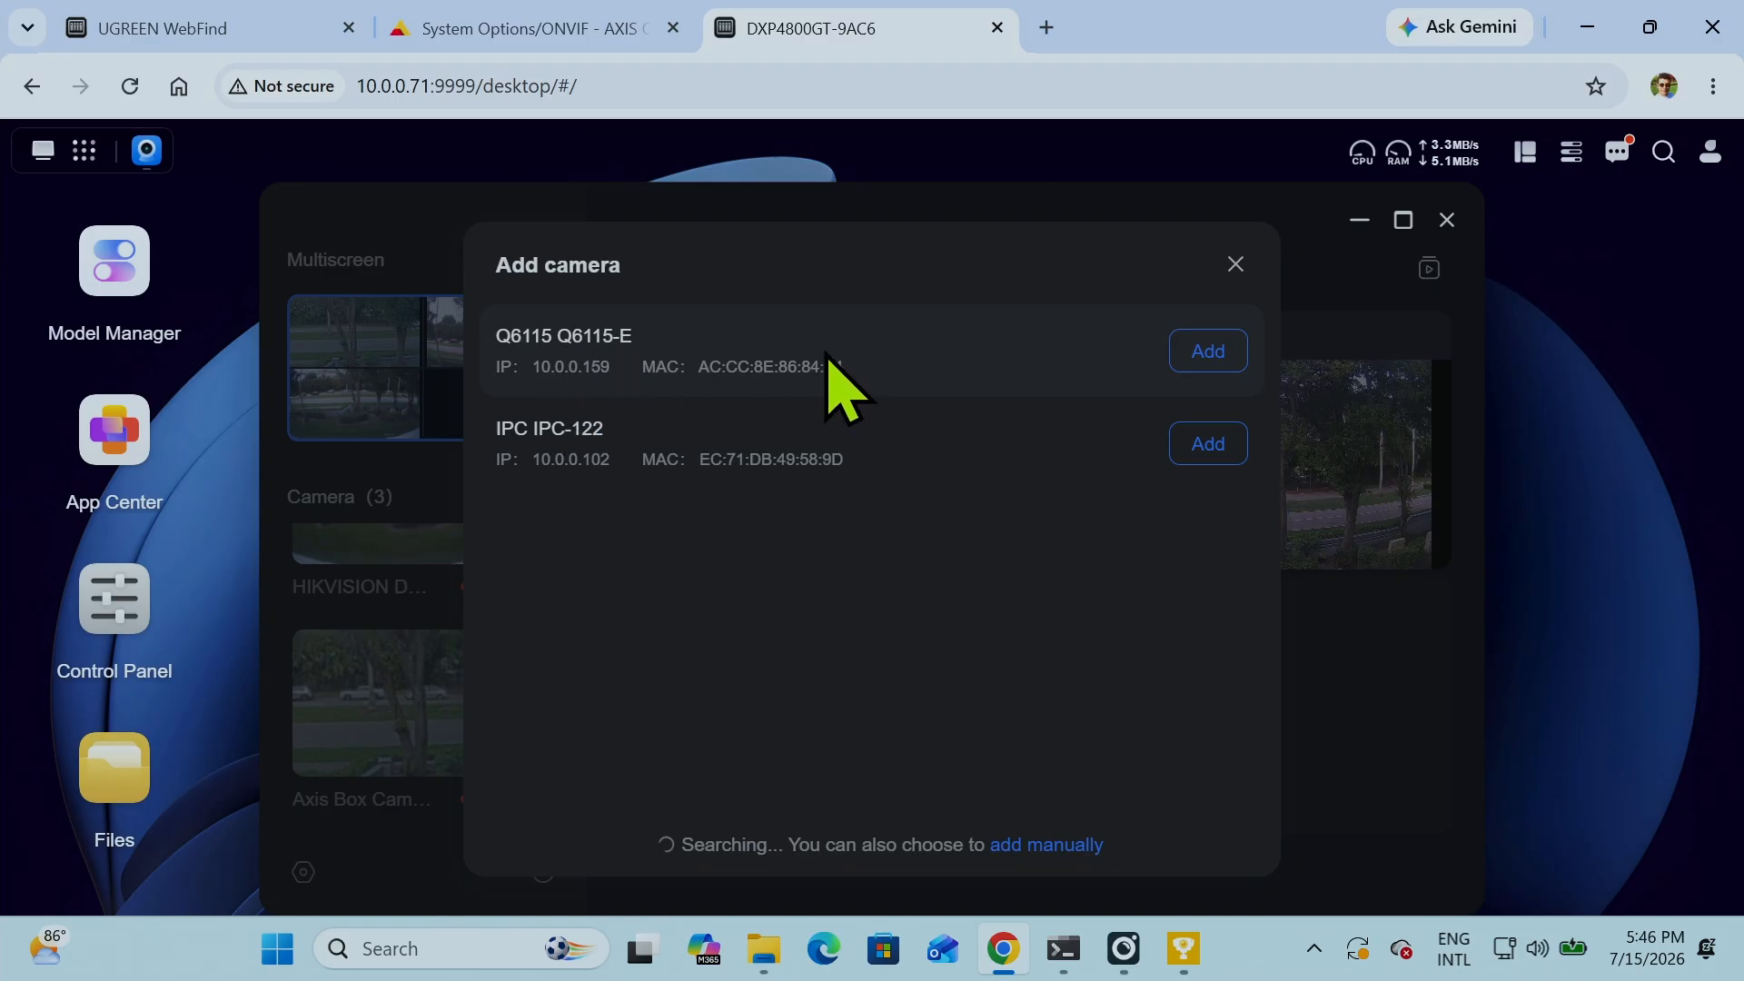
click(1234, 263)
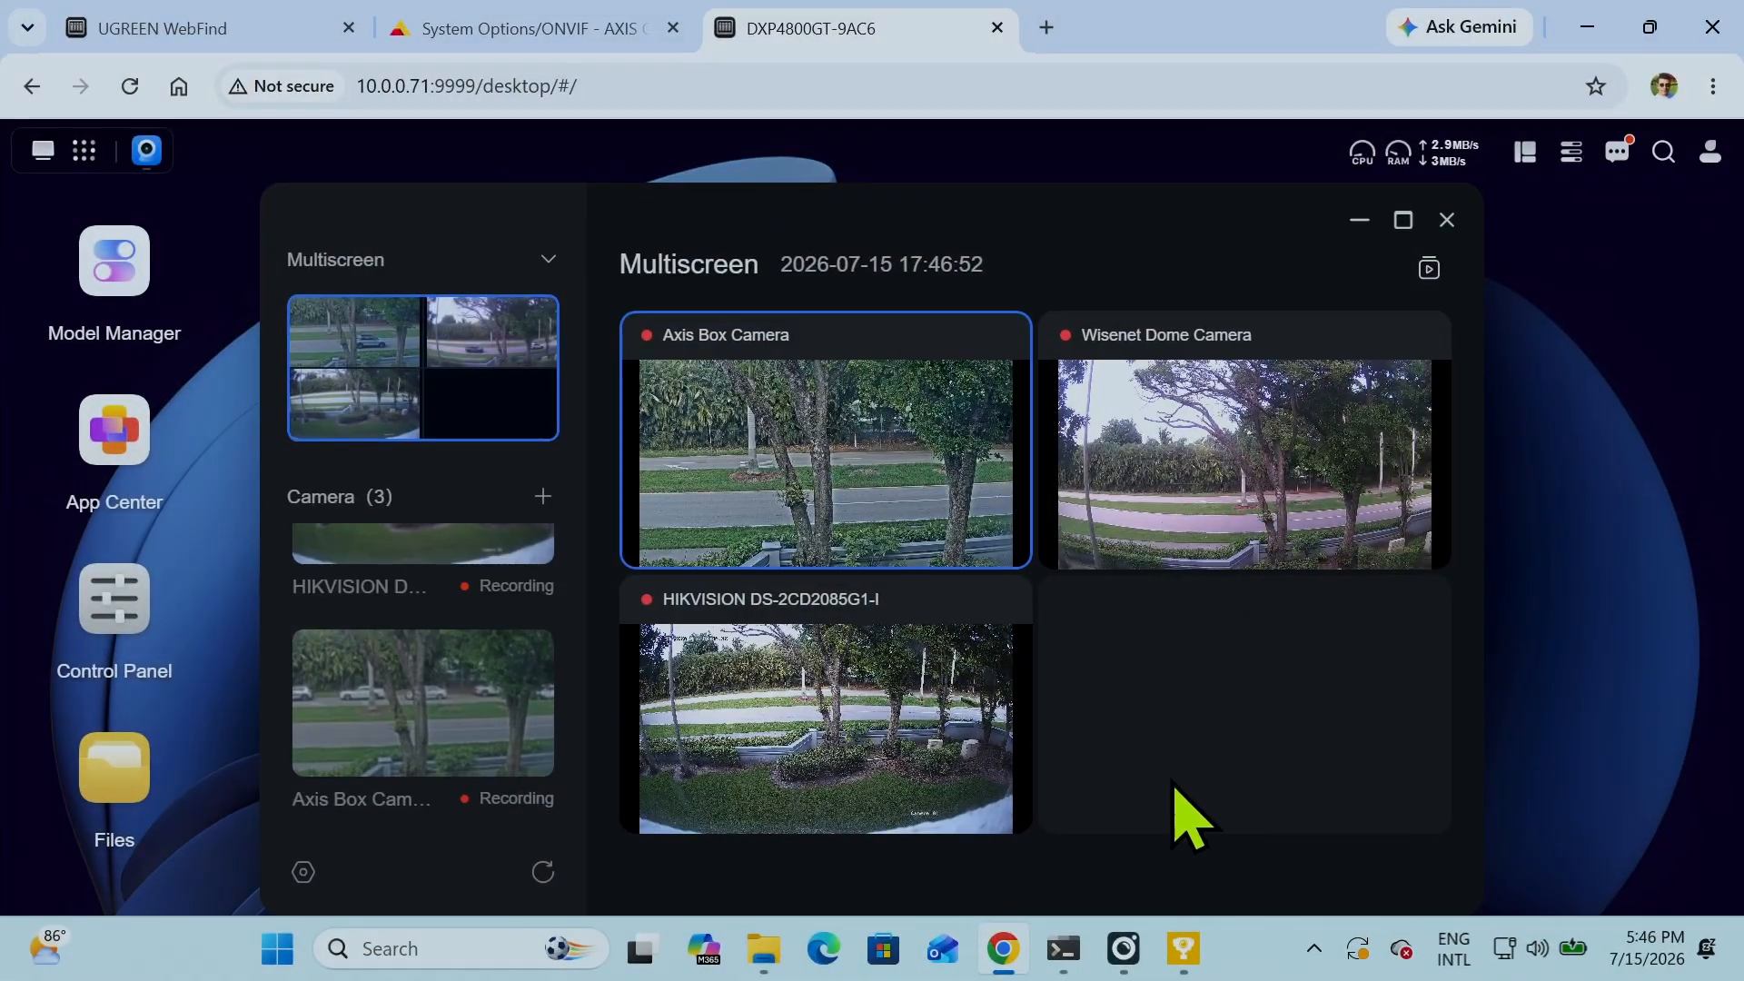
Step: Bring ONVIF Device Manager to the front after briefly checking the Axis and Multiscreen tabs
click(1125, 954)
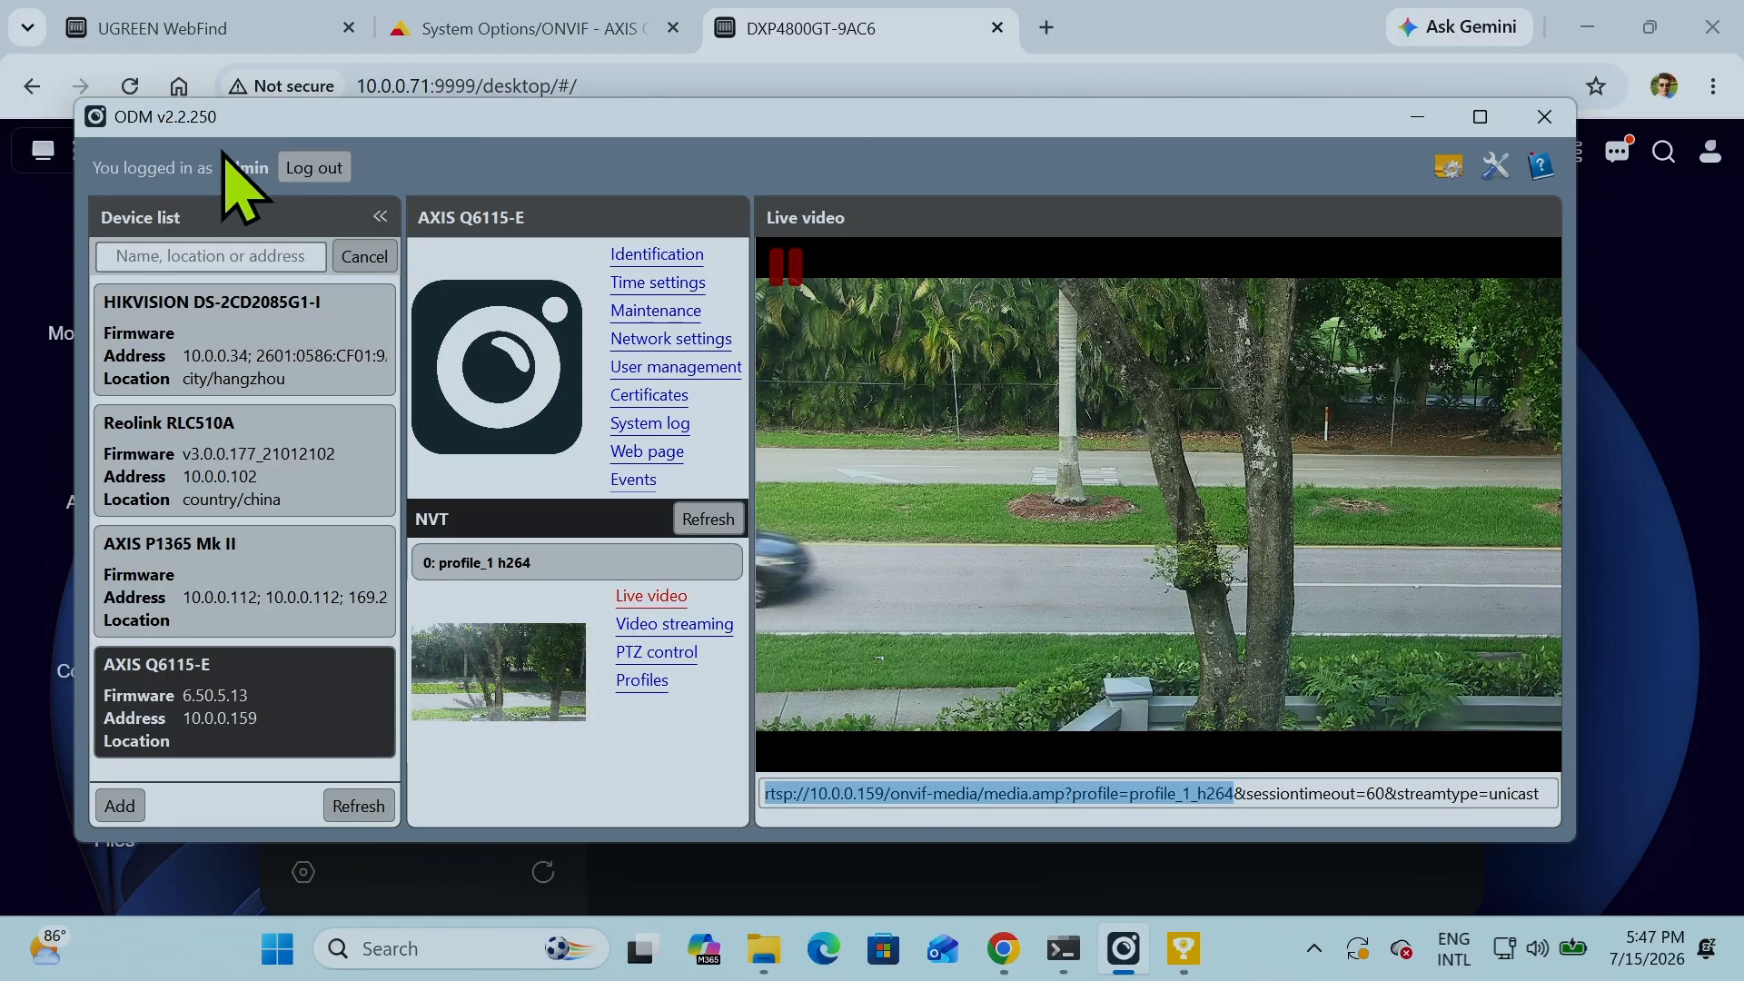
click(536, 35)
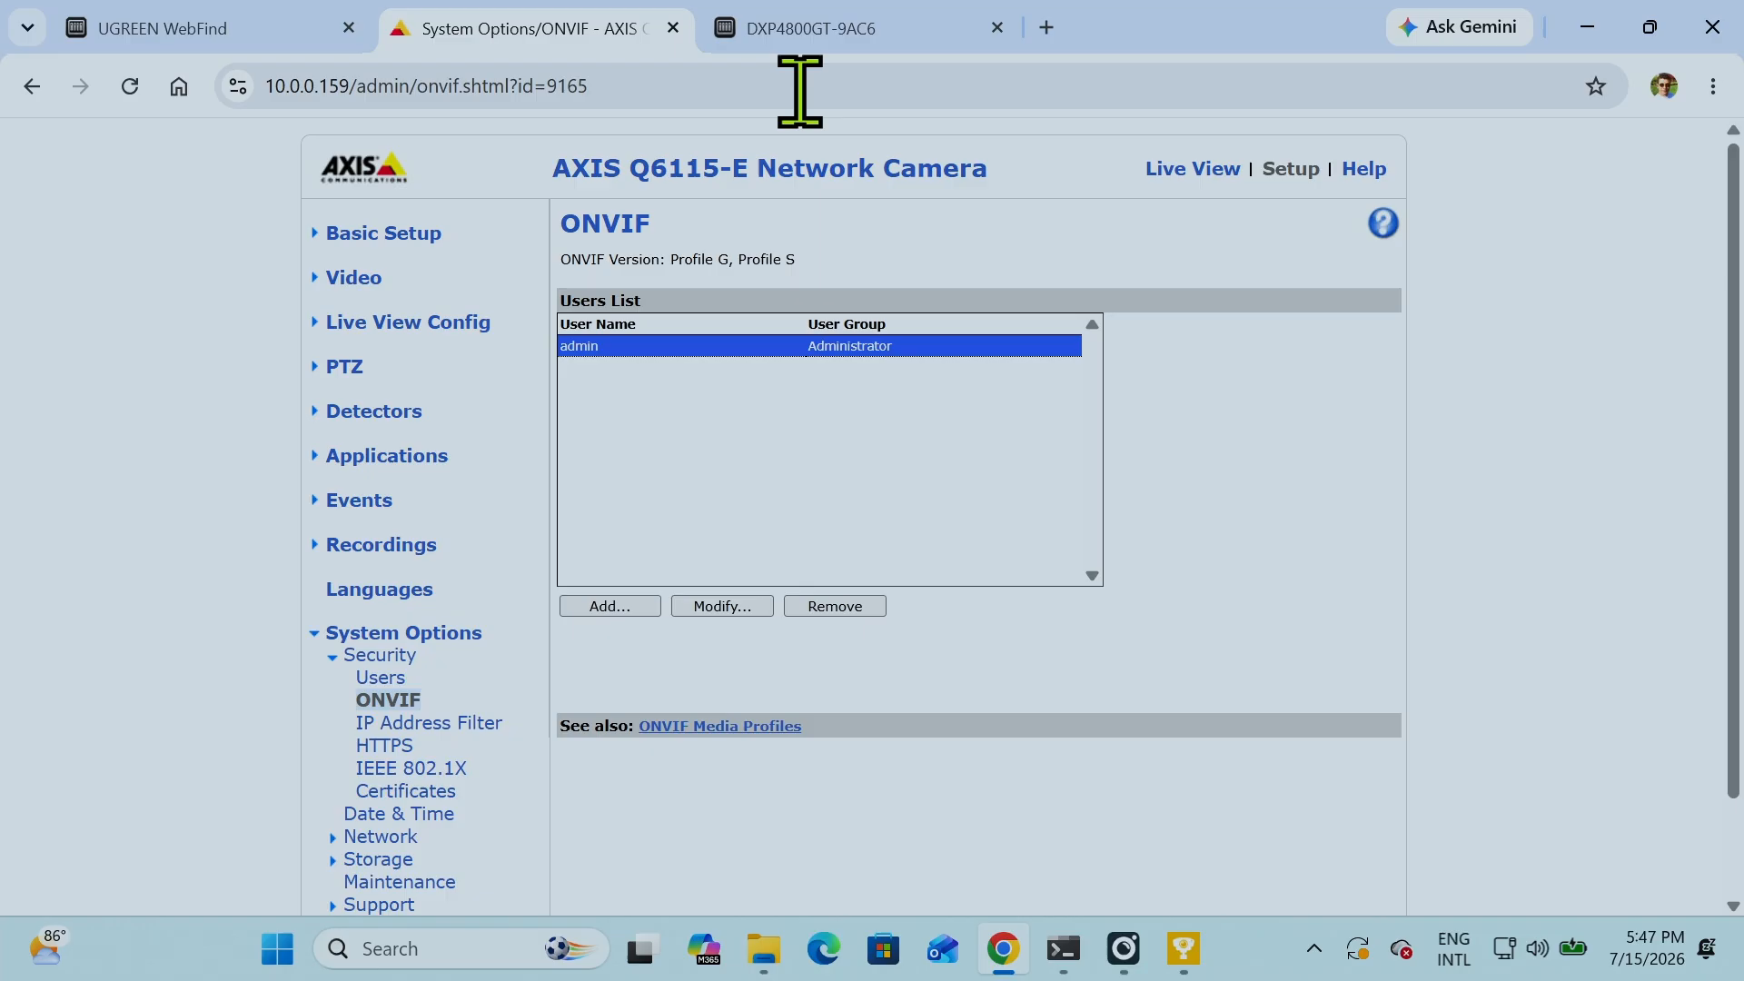
click(799, 37)
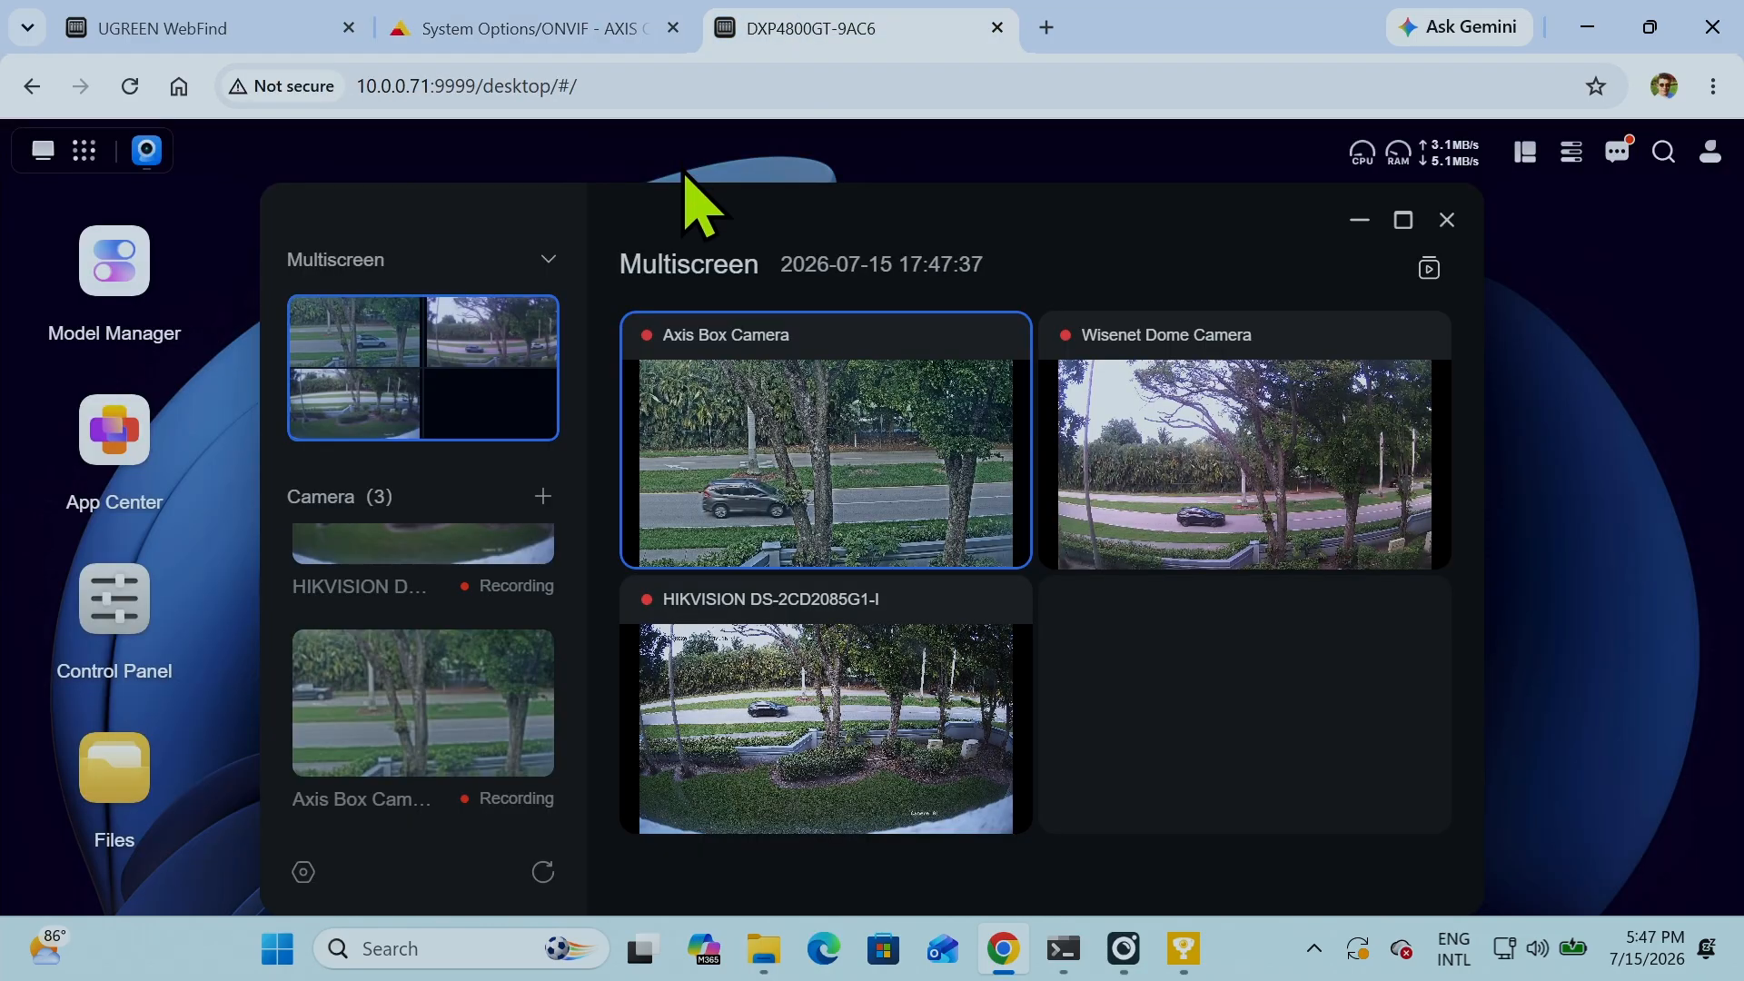
click(1124, 949)
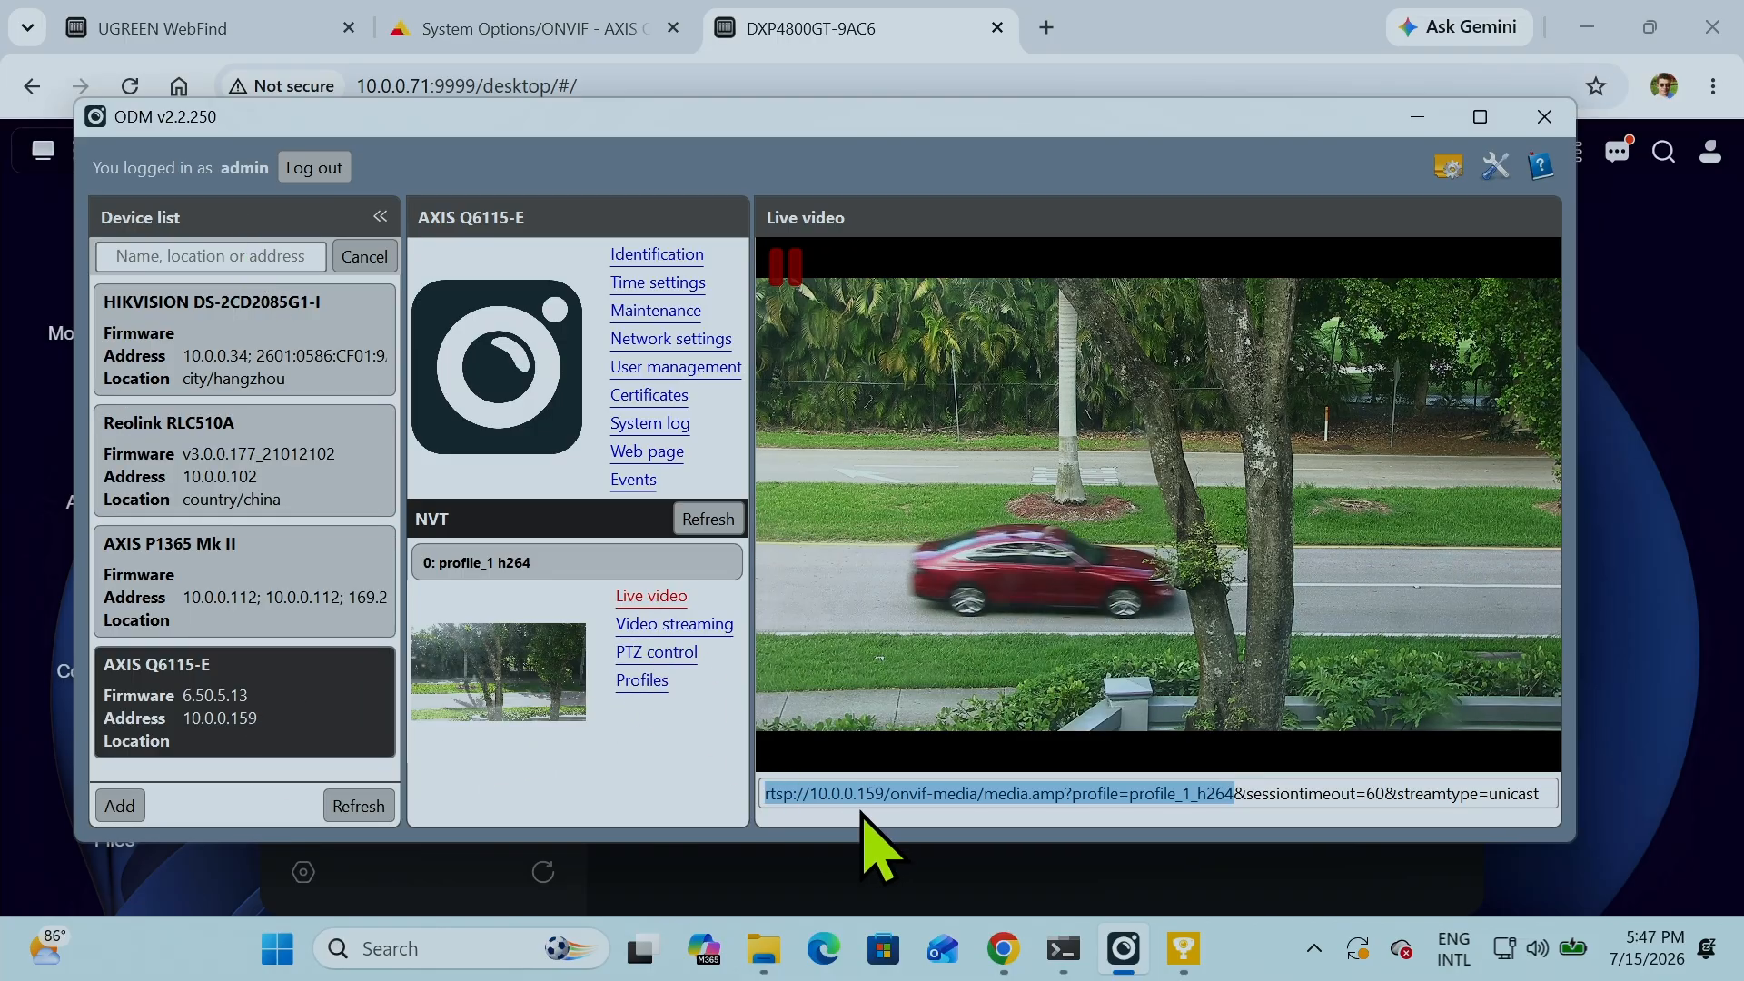
Step: Copy the RTSP address up to profile_1_h264 from ODM's Live video field and switch back to Chrome
click(908, 793)
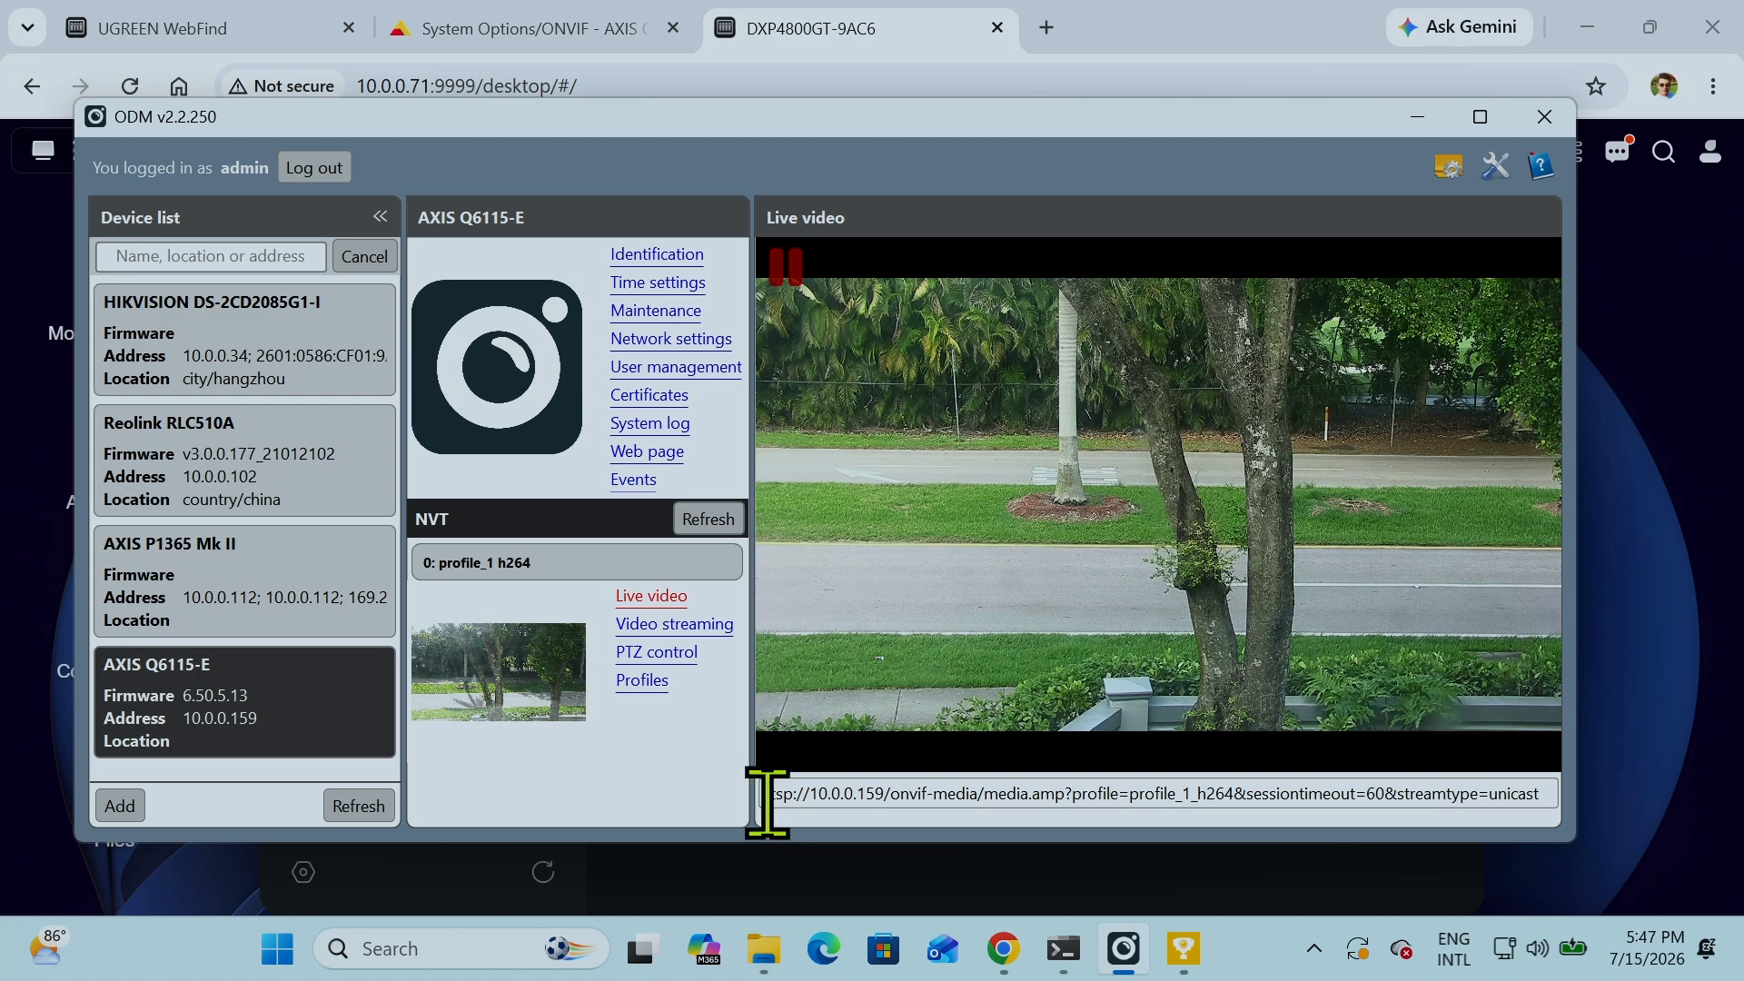
drag(871, 809, 1238, 837)
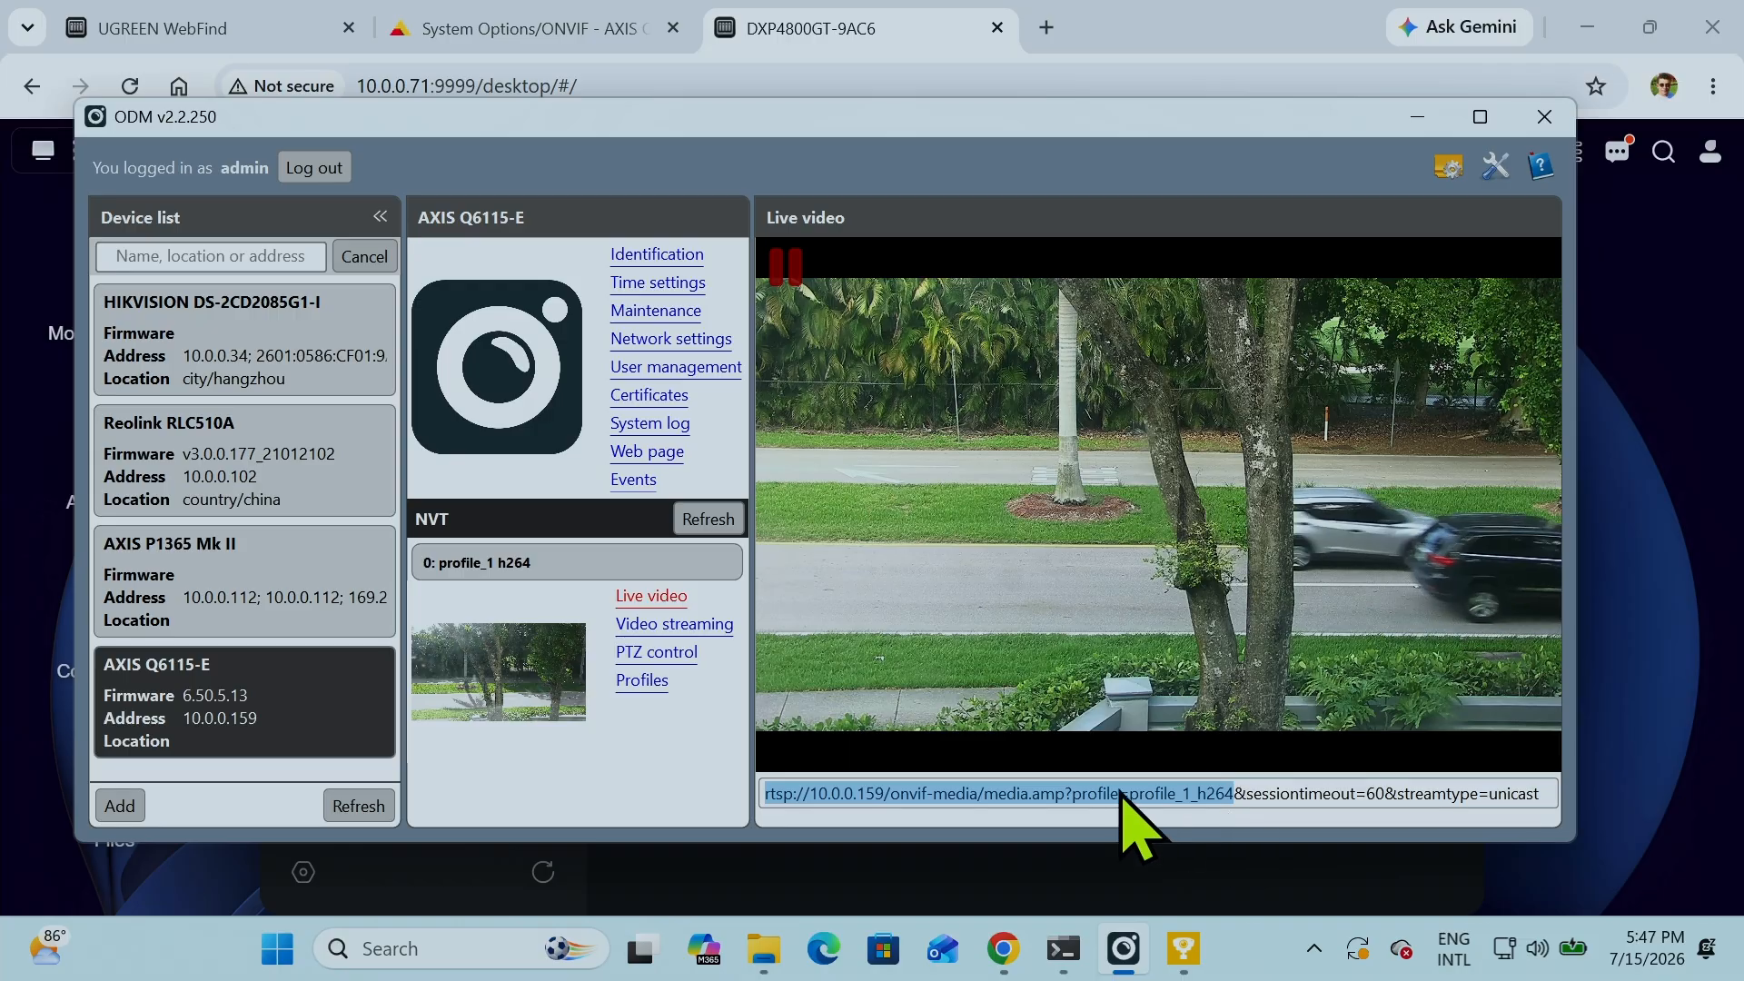
right_click(1077, 803)
click(1141, 853)
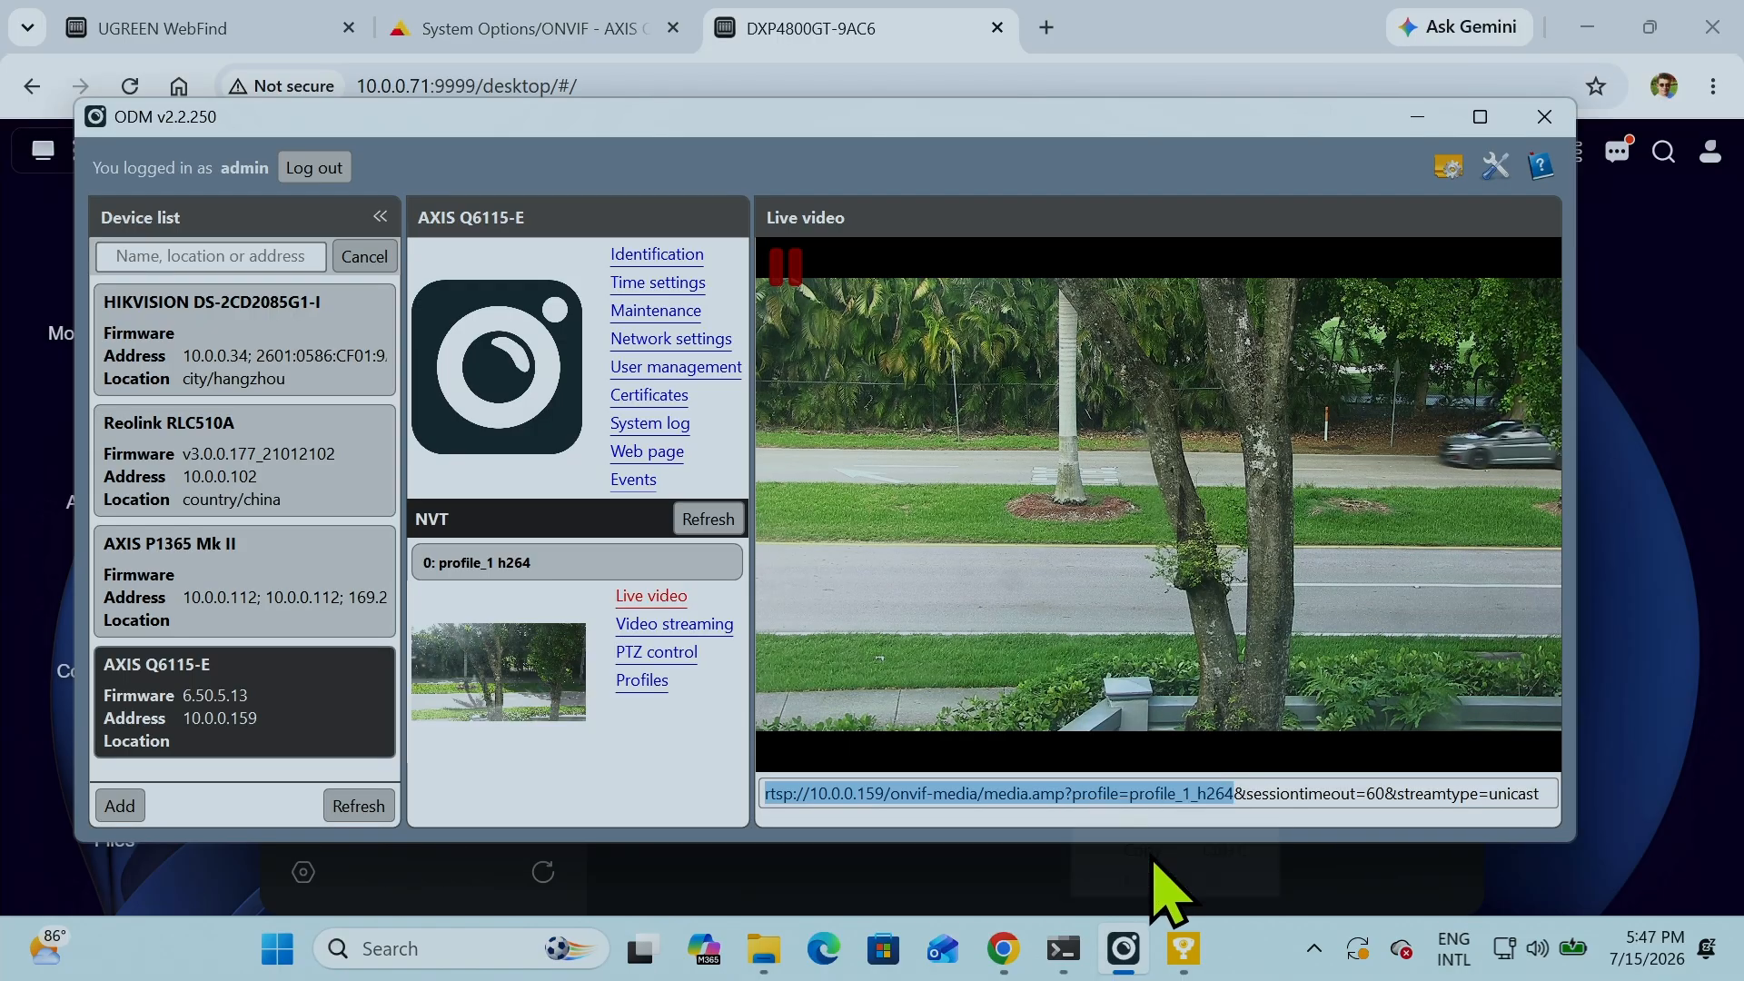
key(alt+Tab)
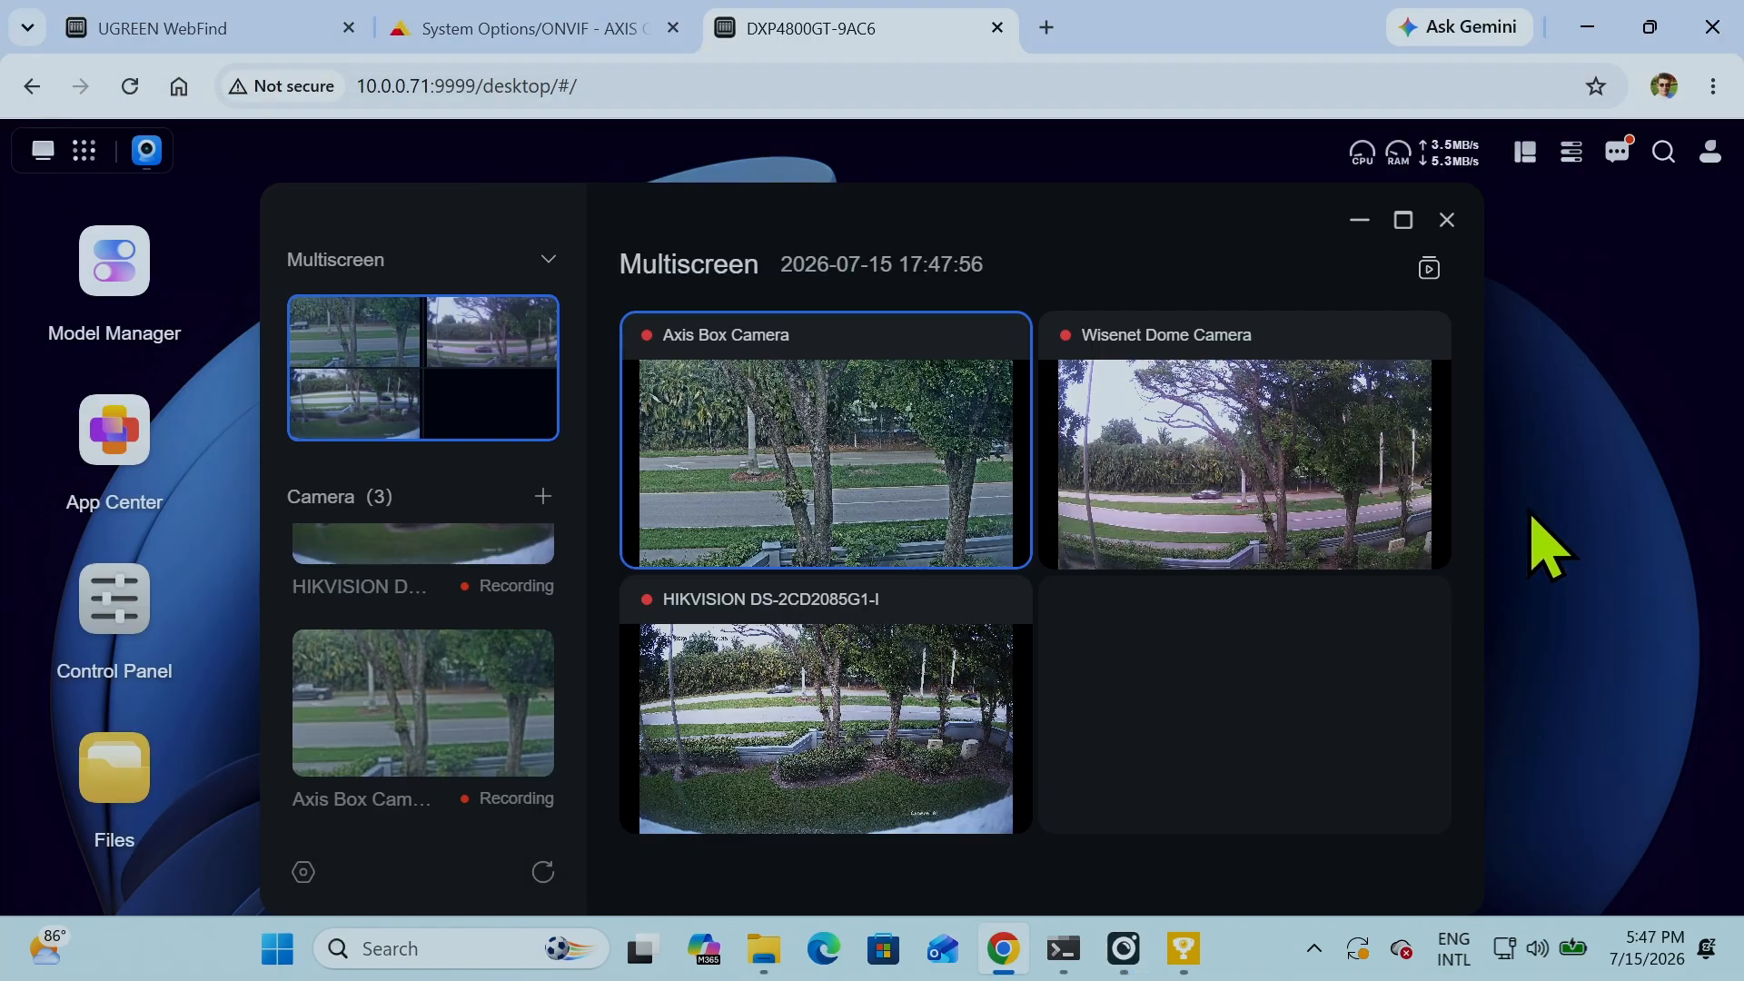
Step: Open the Camera + dialog, choose add manually, and select the RTSP protocol tab
click(544, 496)
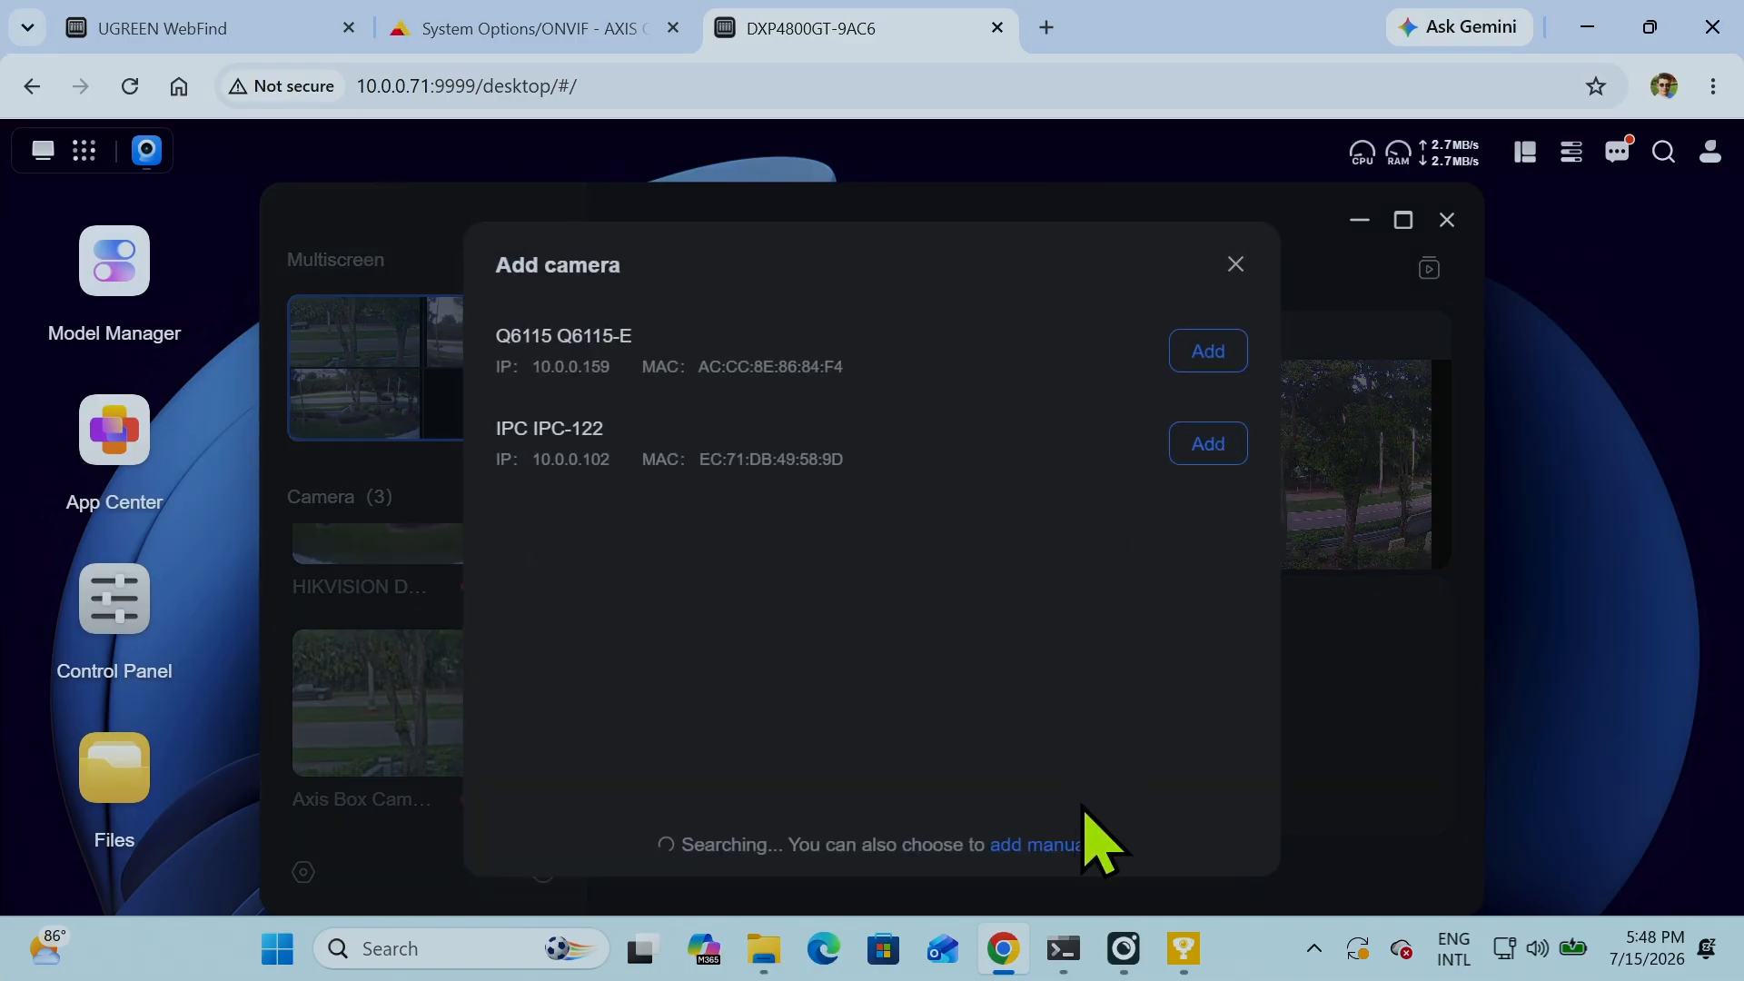
click(1044, 844)
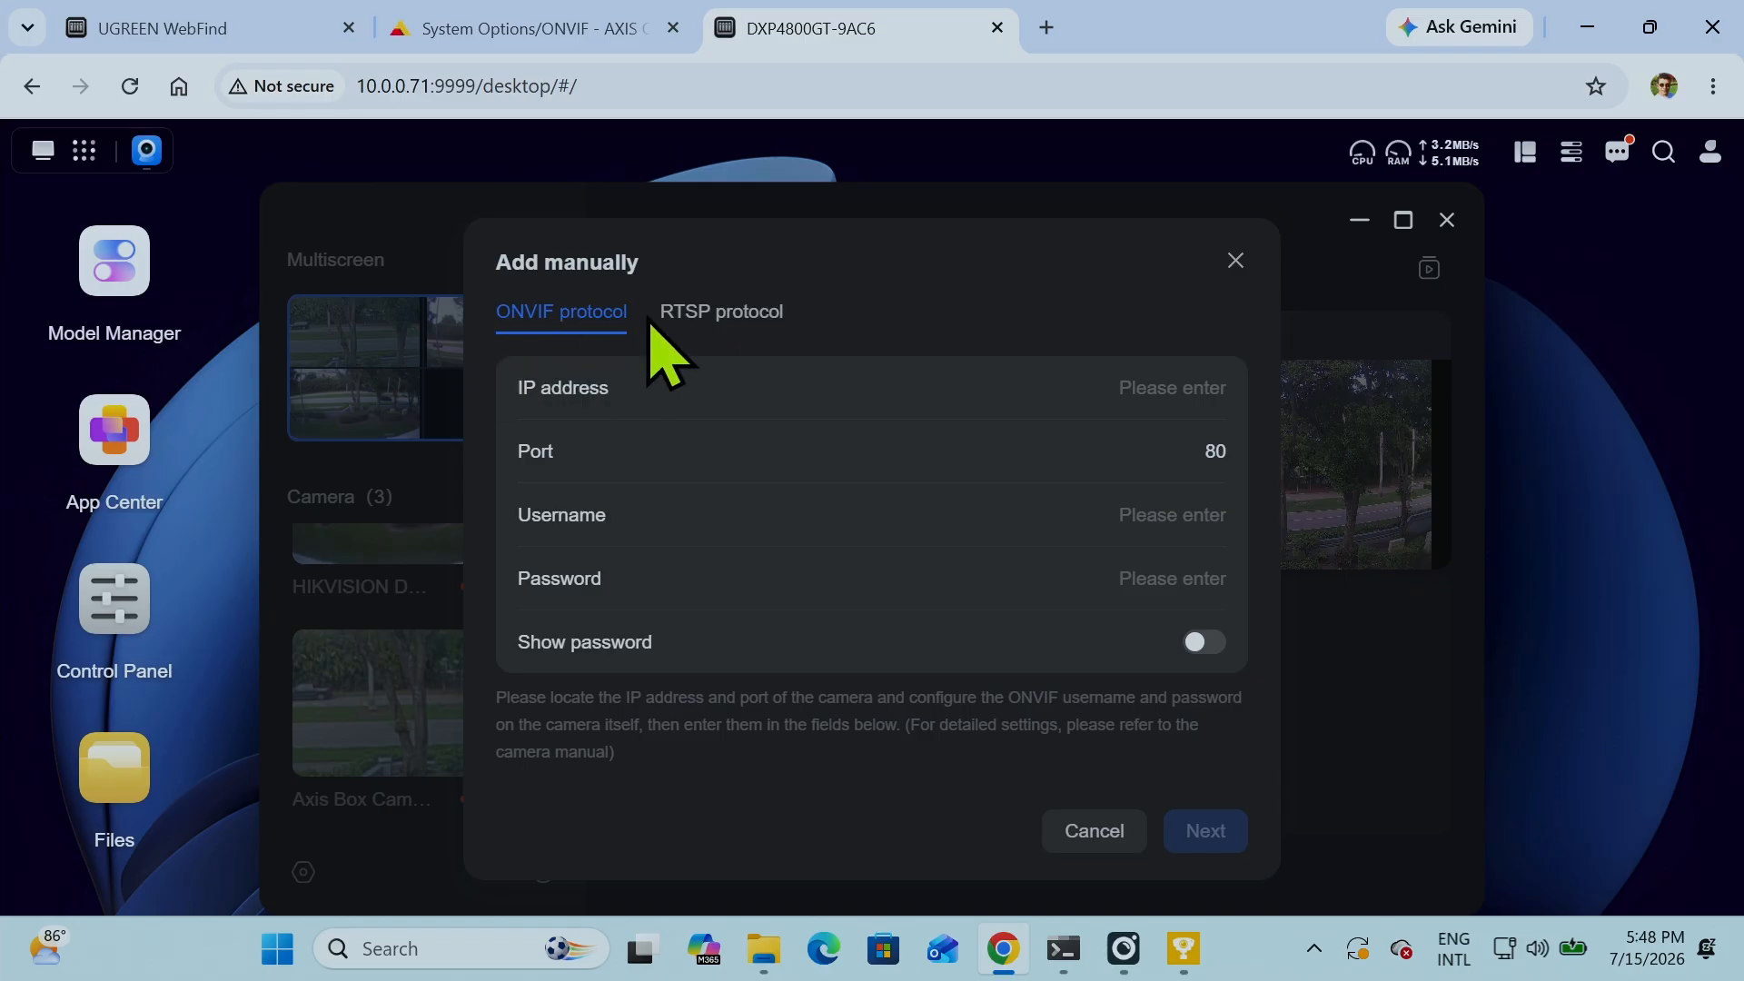
click(727, 318)
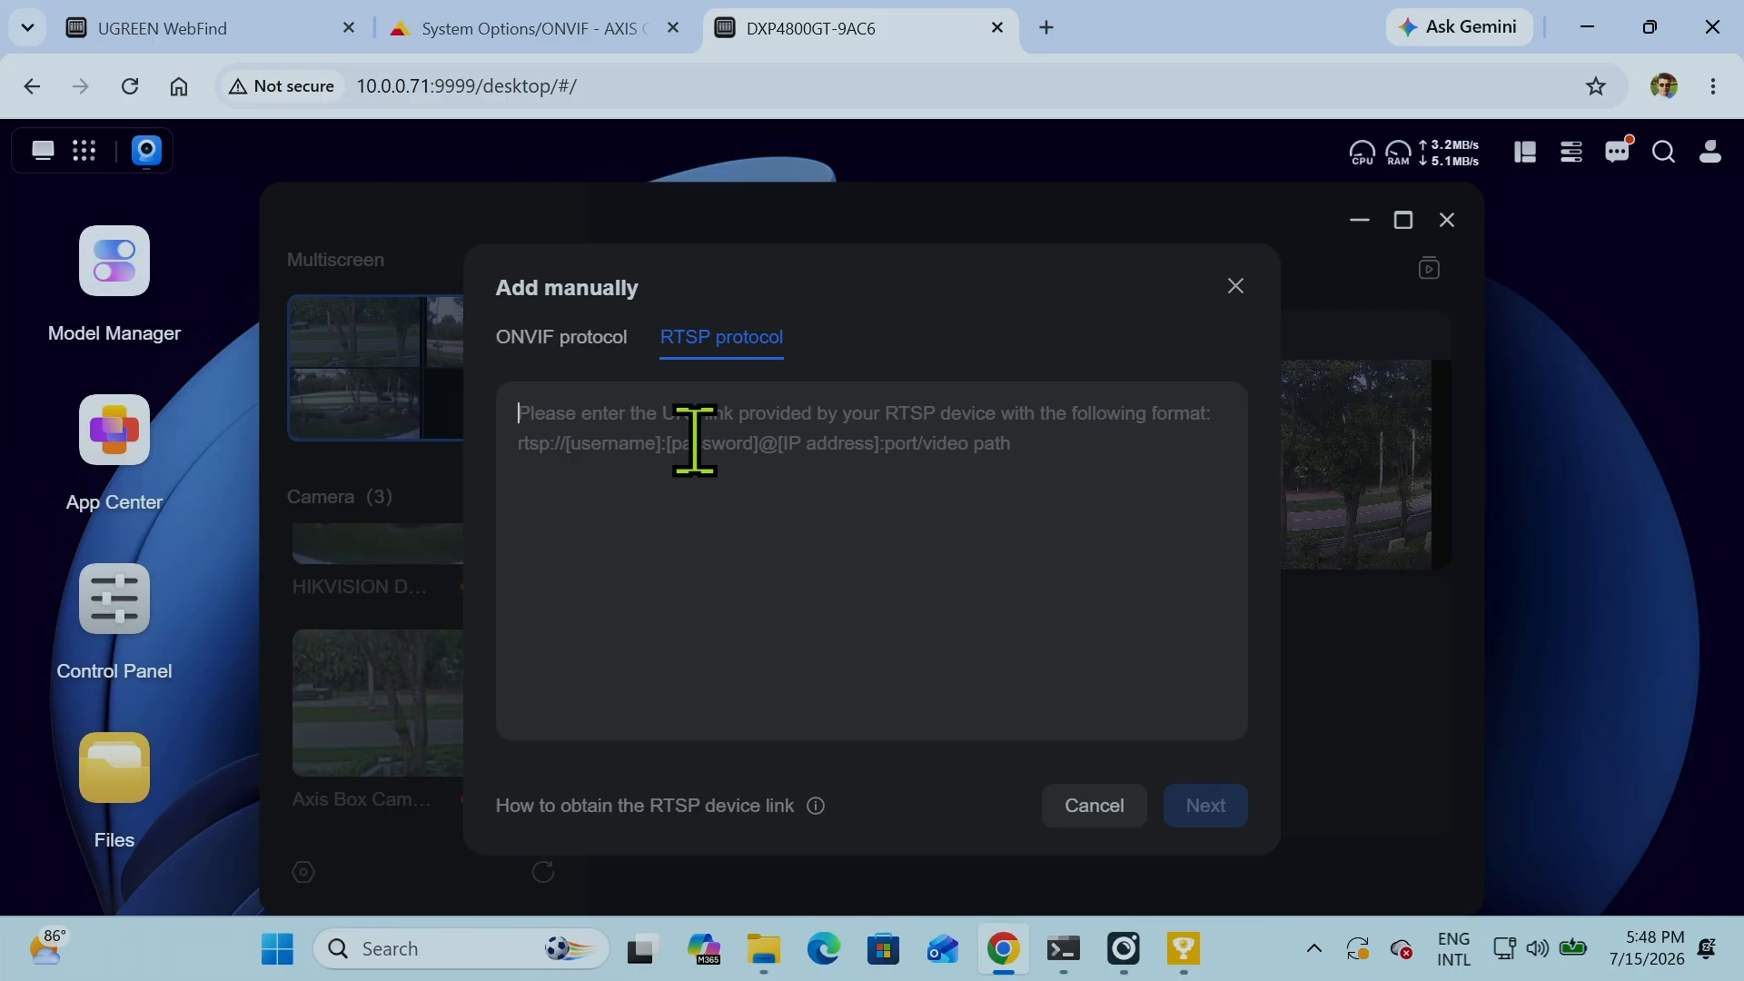
Step: Paste the RTSP URL, insert the camera's username and password before 10.0.0.159, and continue
key(ctrl+v)
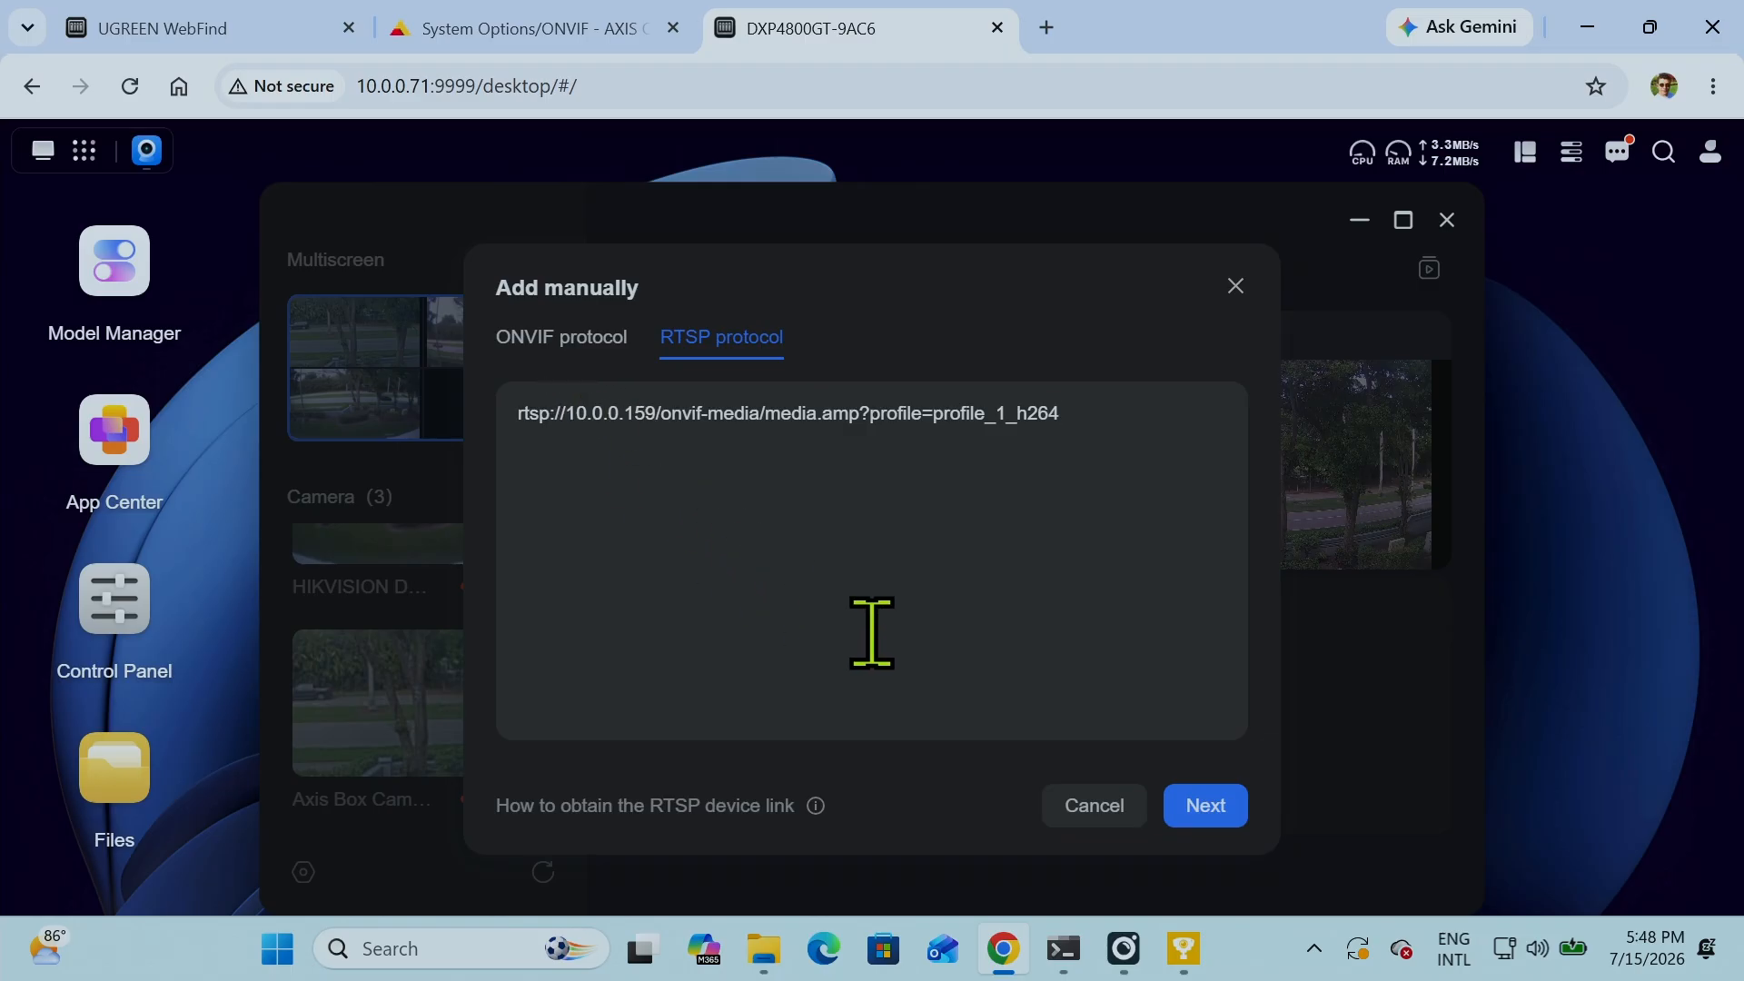
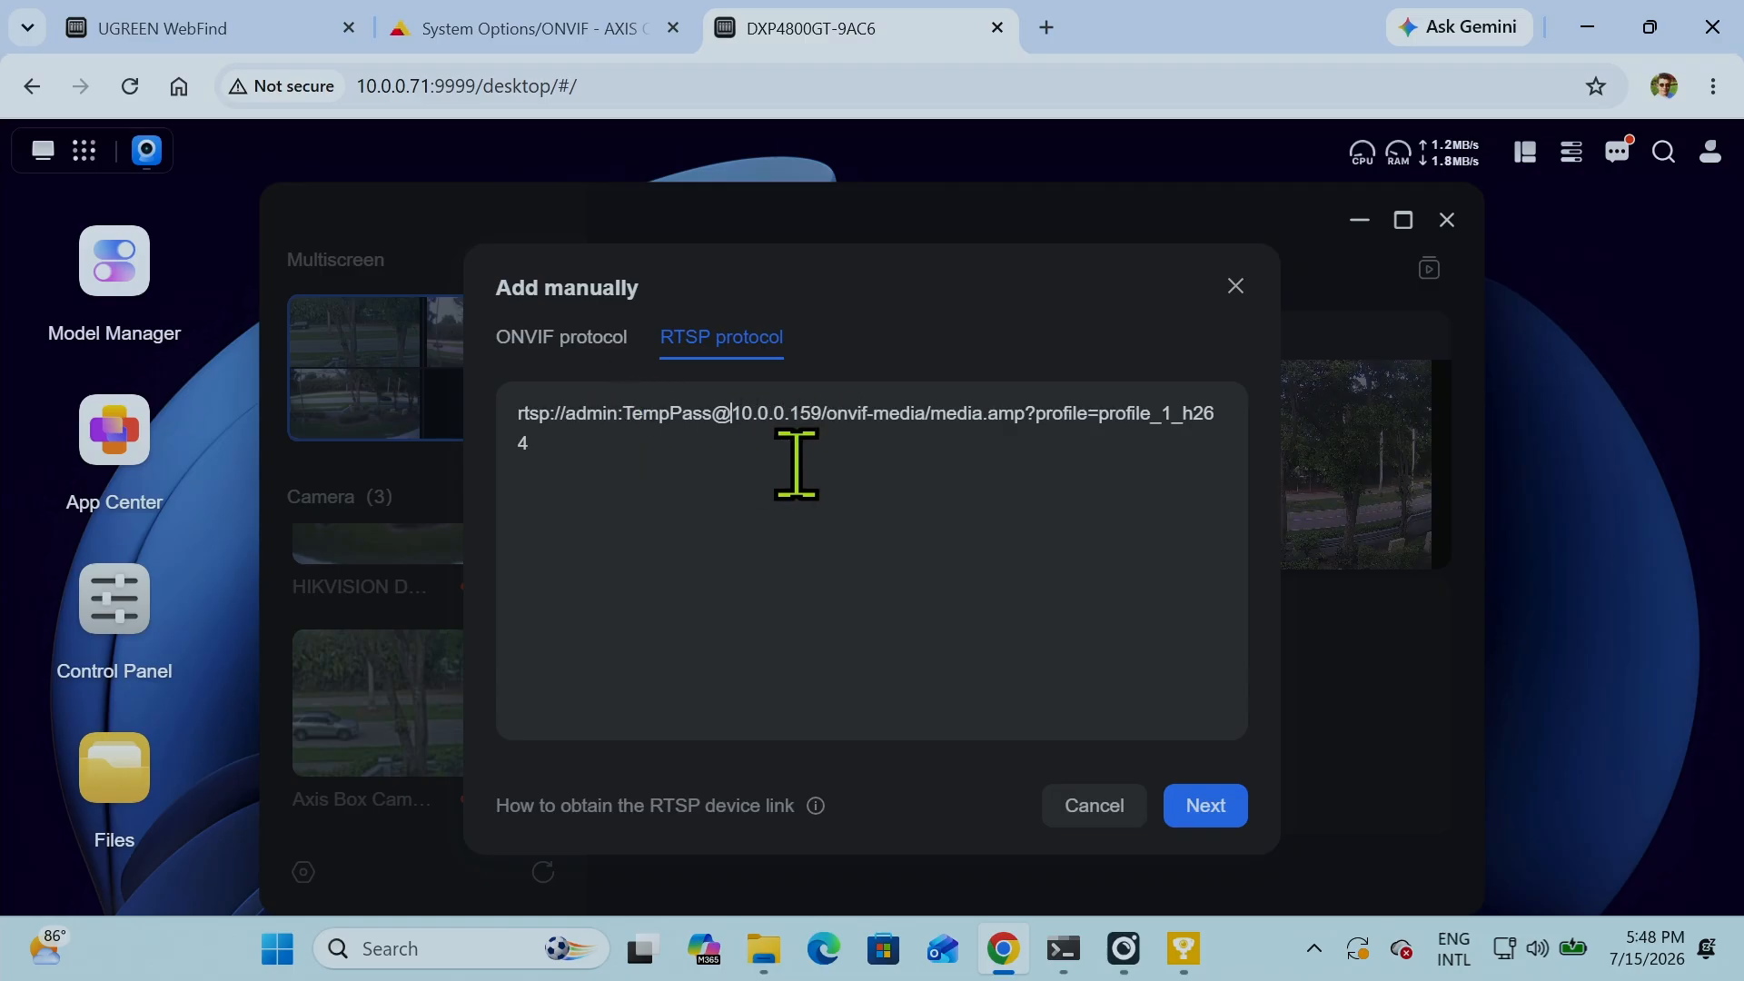
click(1215, 807)
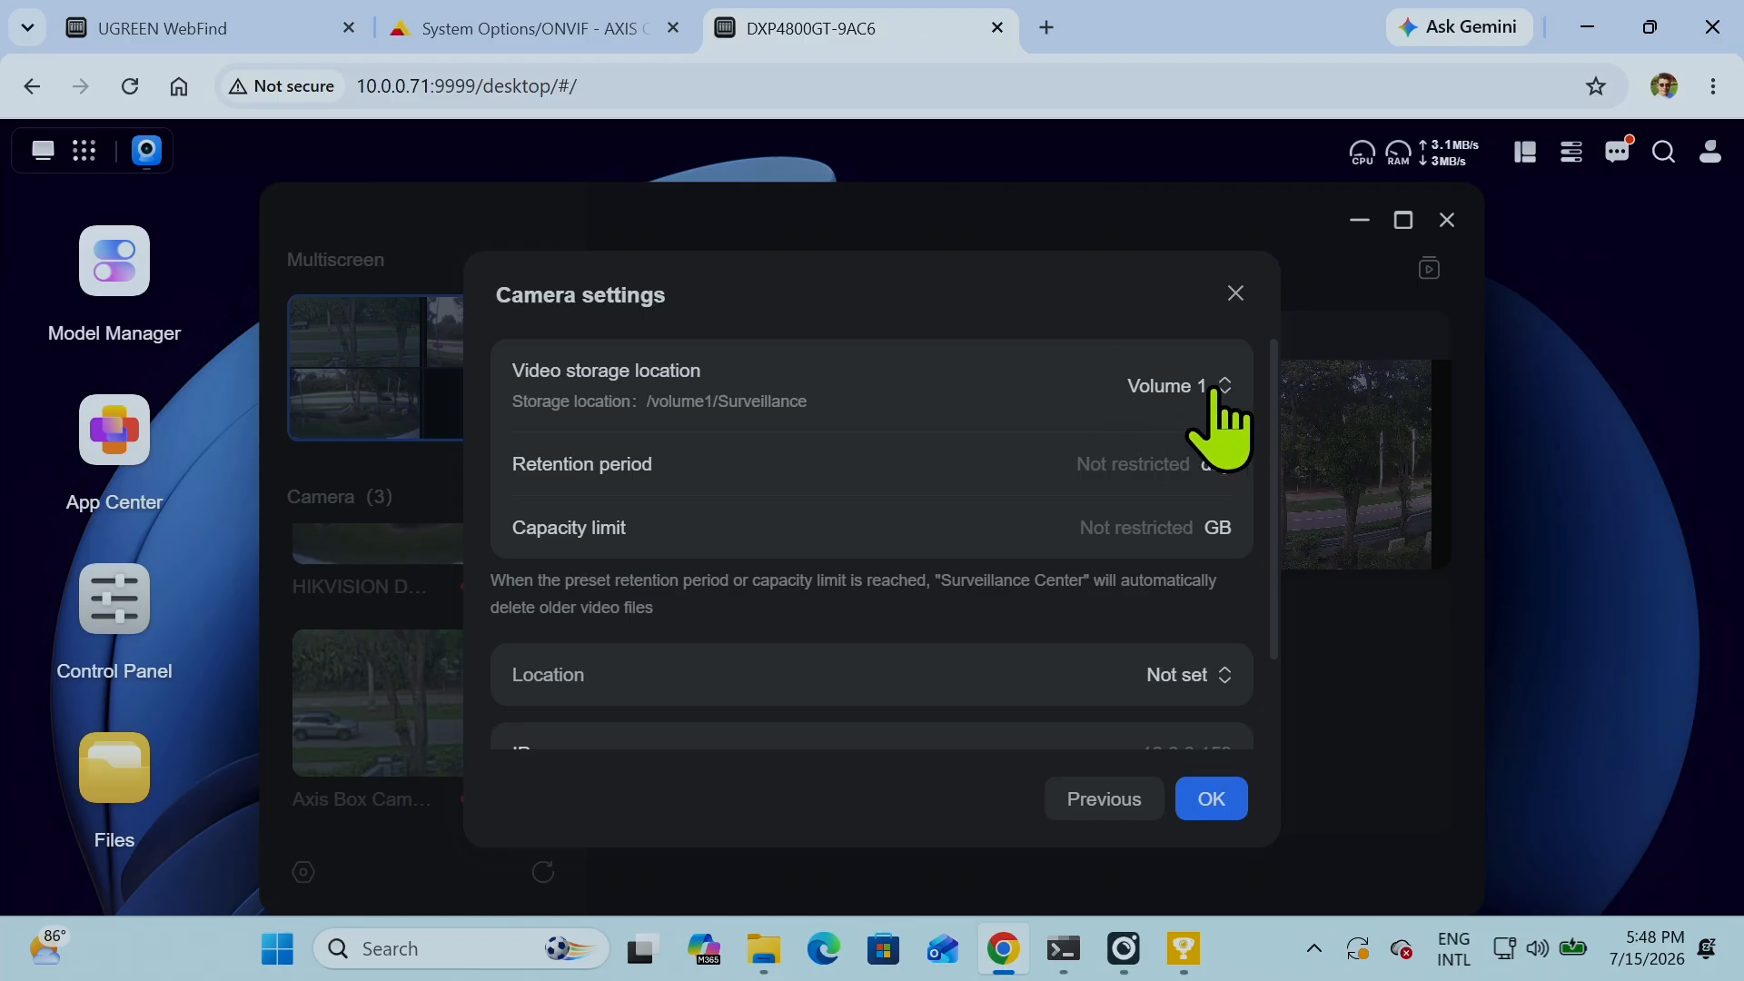
Step: Set Location to 'Axis PTZ Camera', confirm with OK, and close the success dialog with Done
scroll(1045, 498, down, 2)
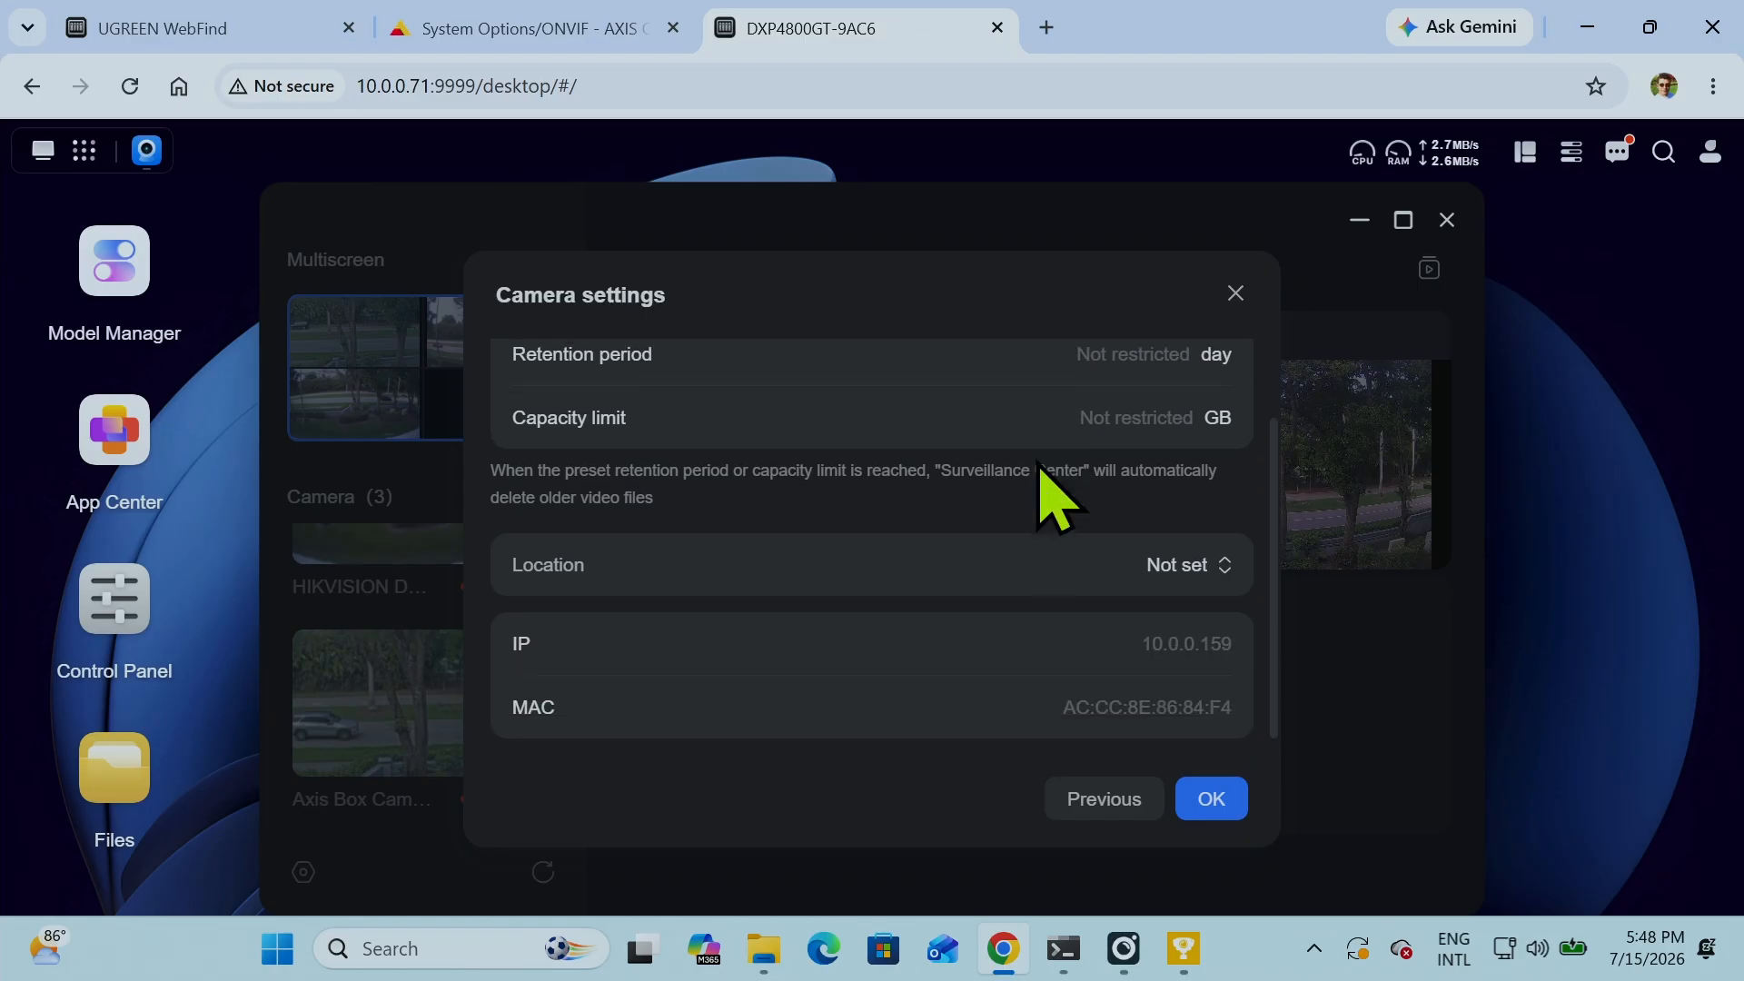
scroll(1044, 495, up, 2)
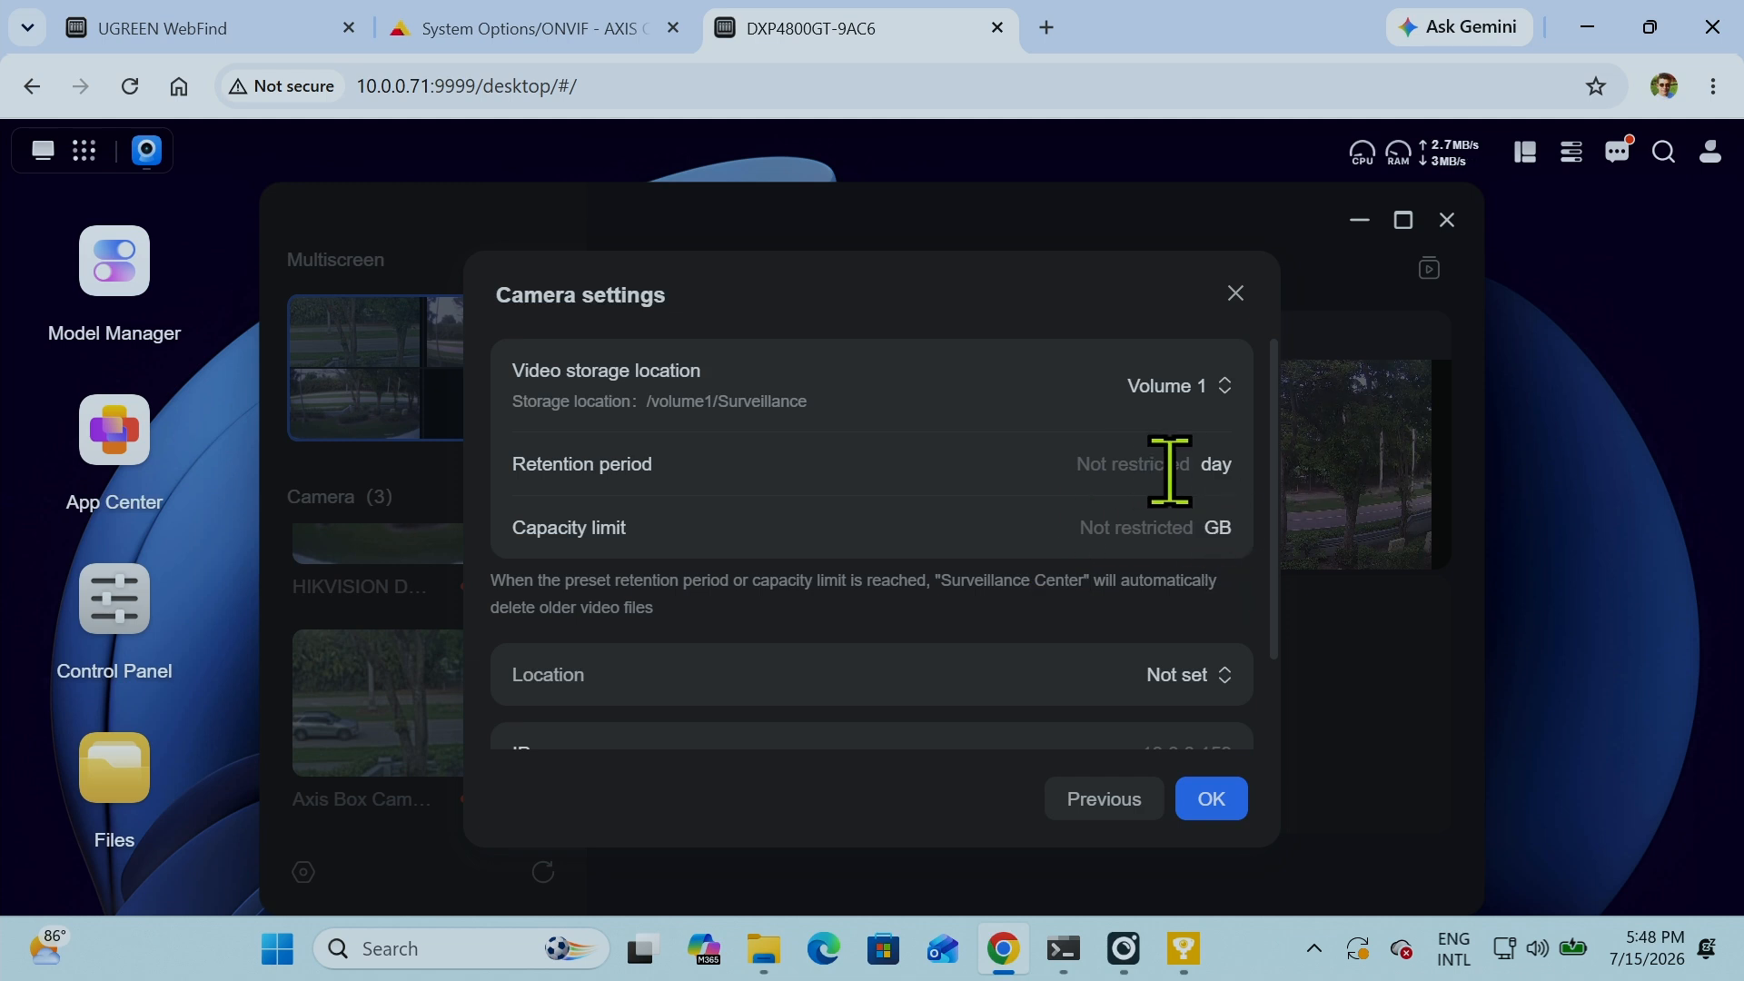
scroll(1076, 500, down, 2)
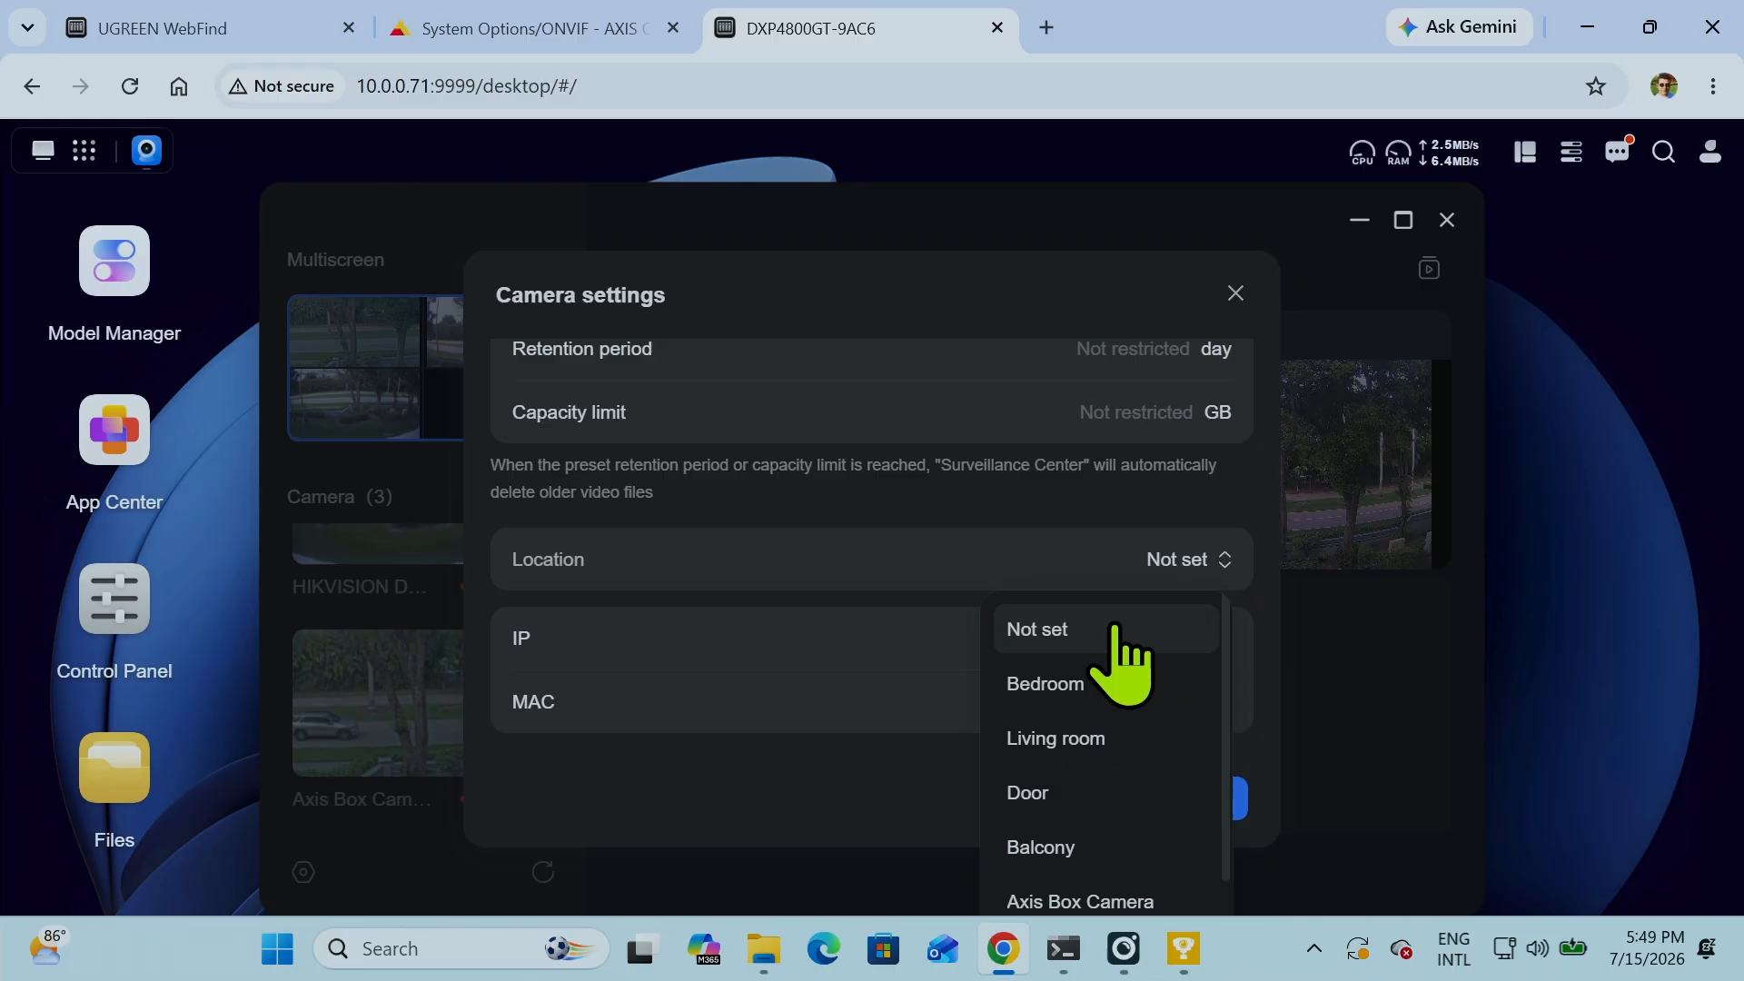
scroll(1125, 667, down, 2)
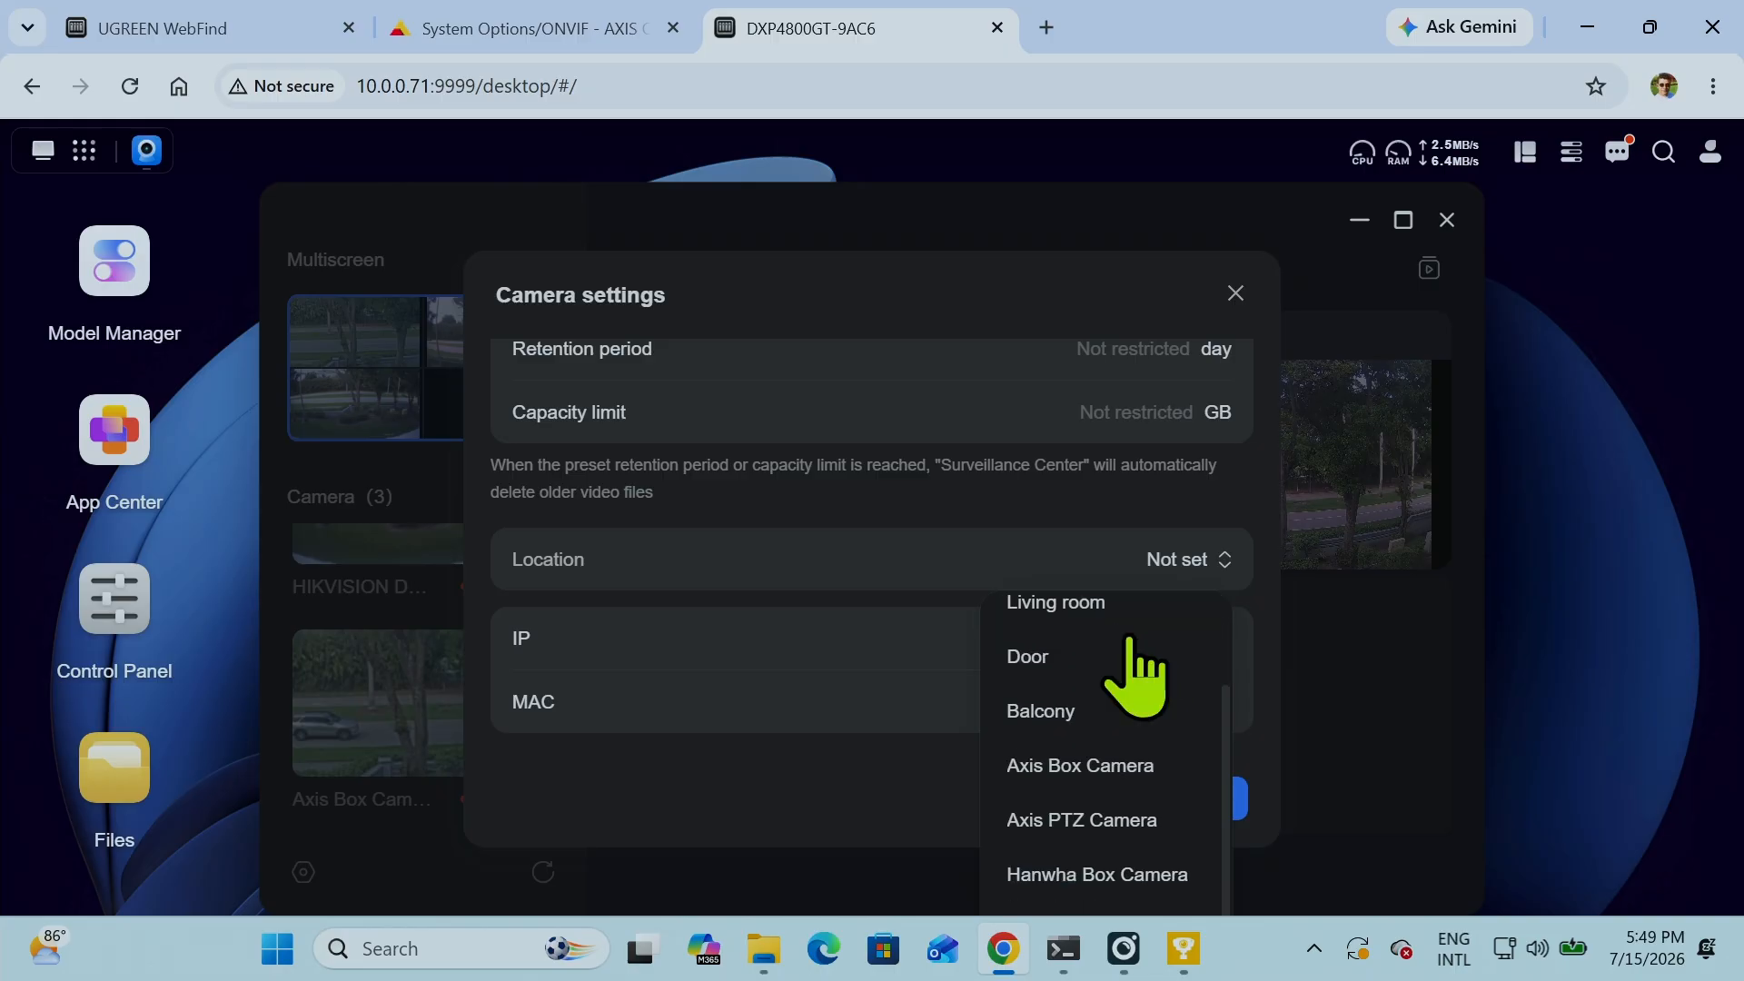
click(1099, 822)
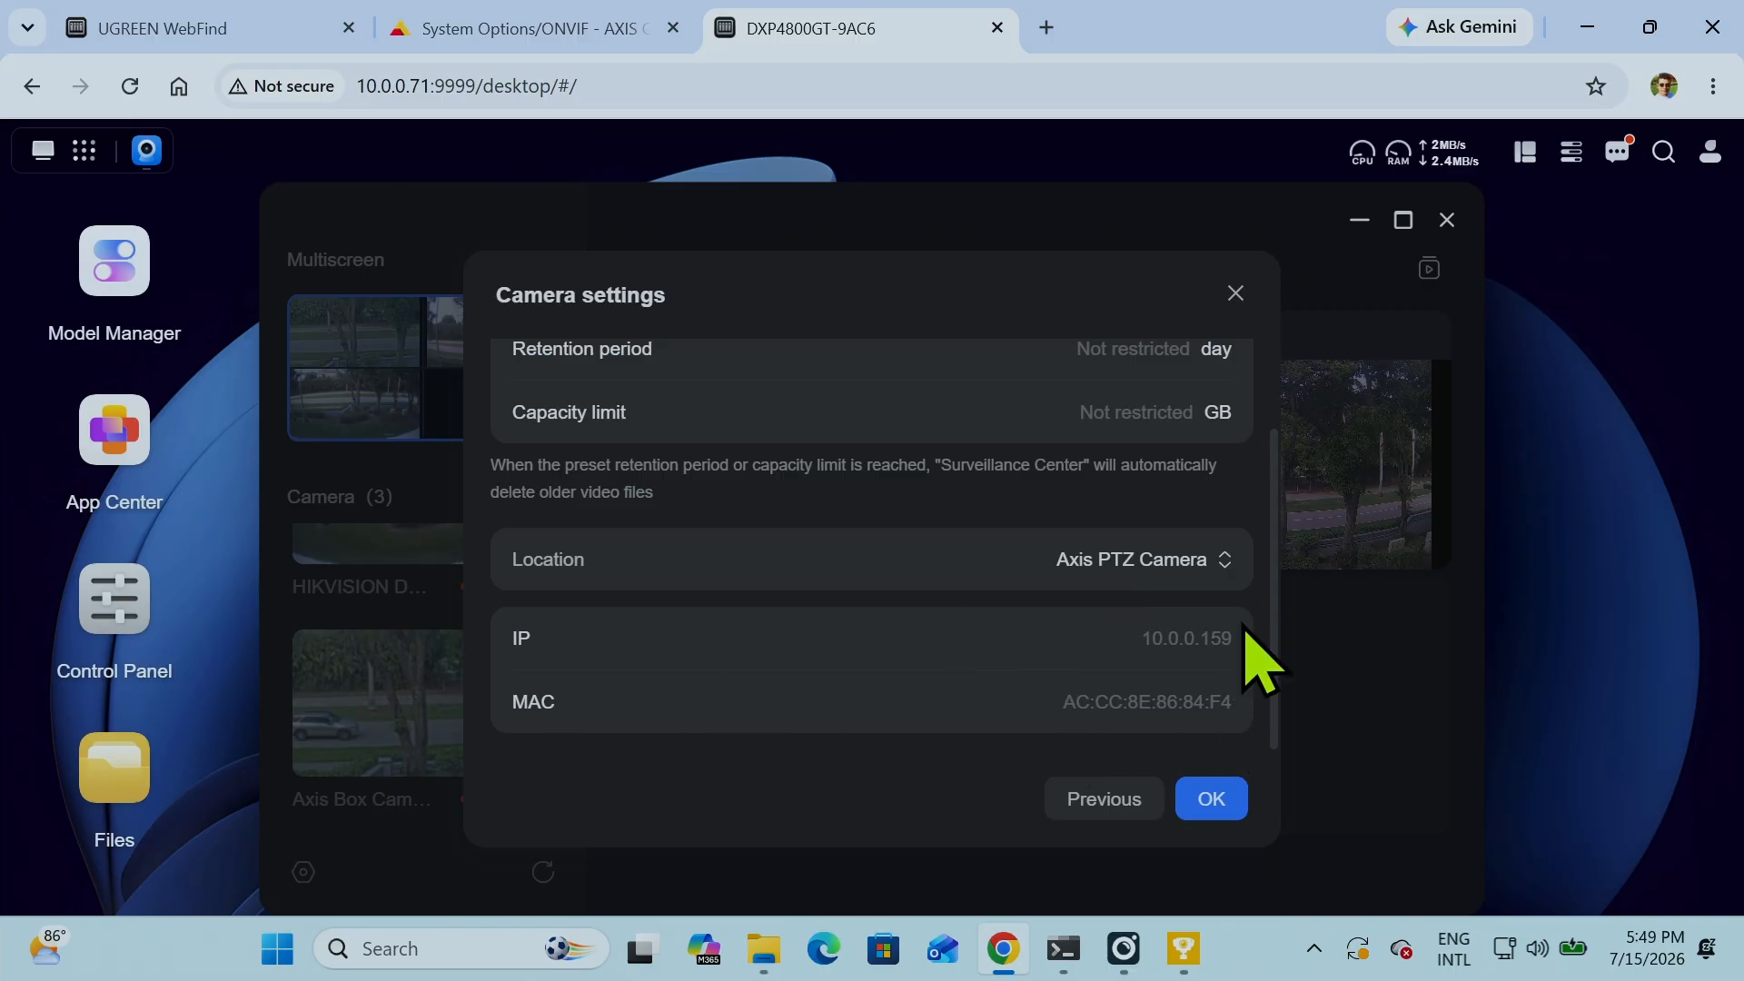
click(1213, 803)
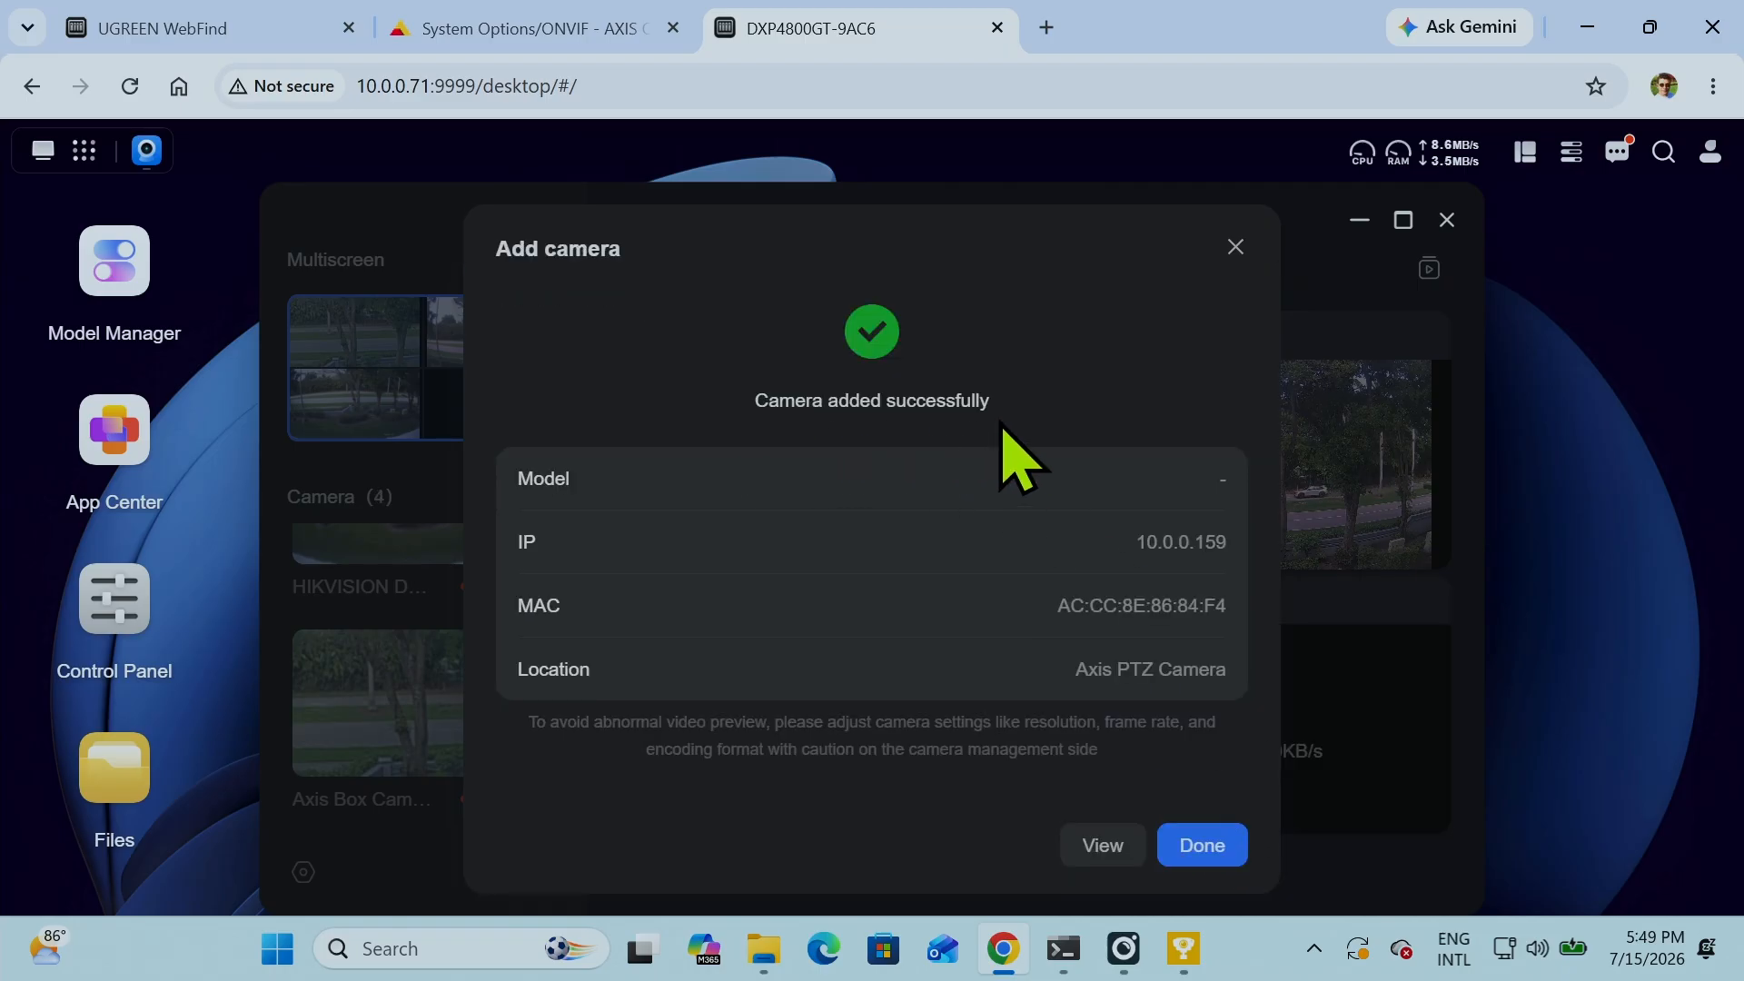
click(1202, 845)
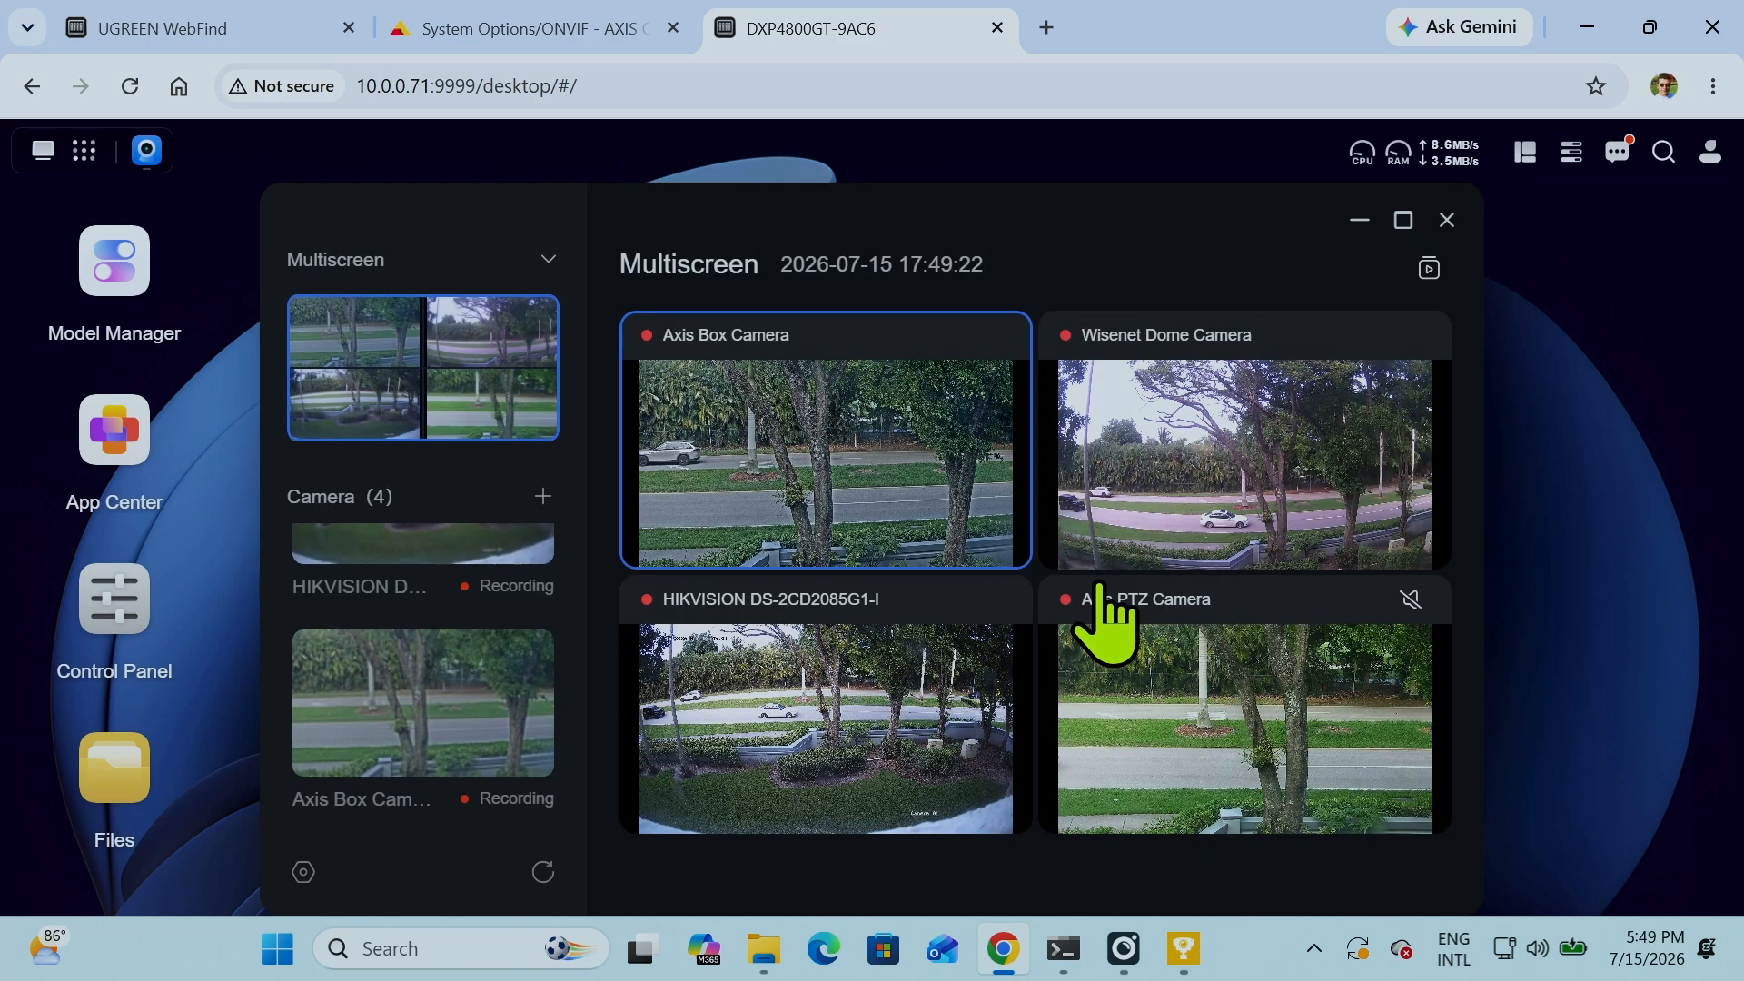
Step: Select the Axis PTZ Camera tile, then open its single live view from the Camera list
click(1188, 680)
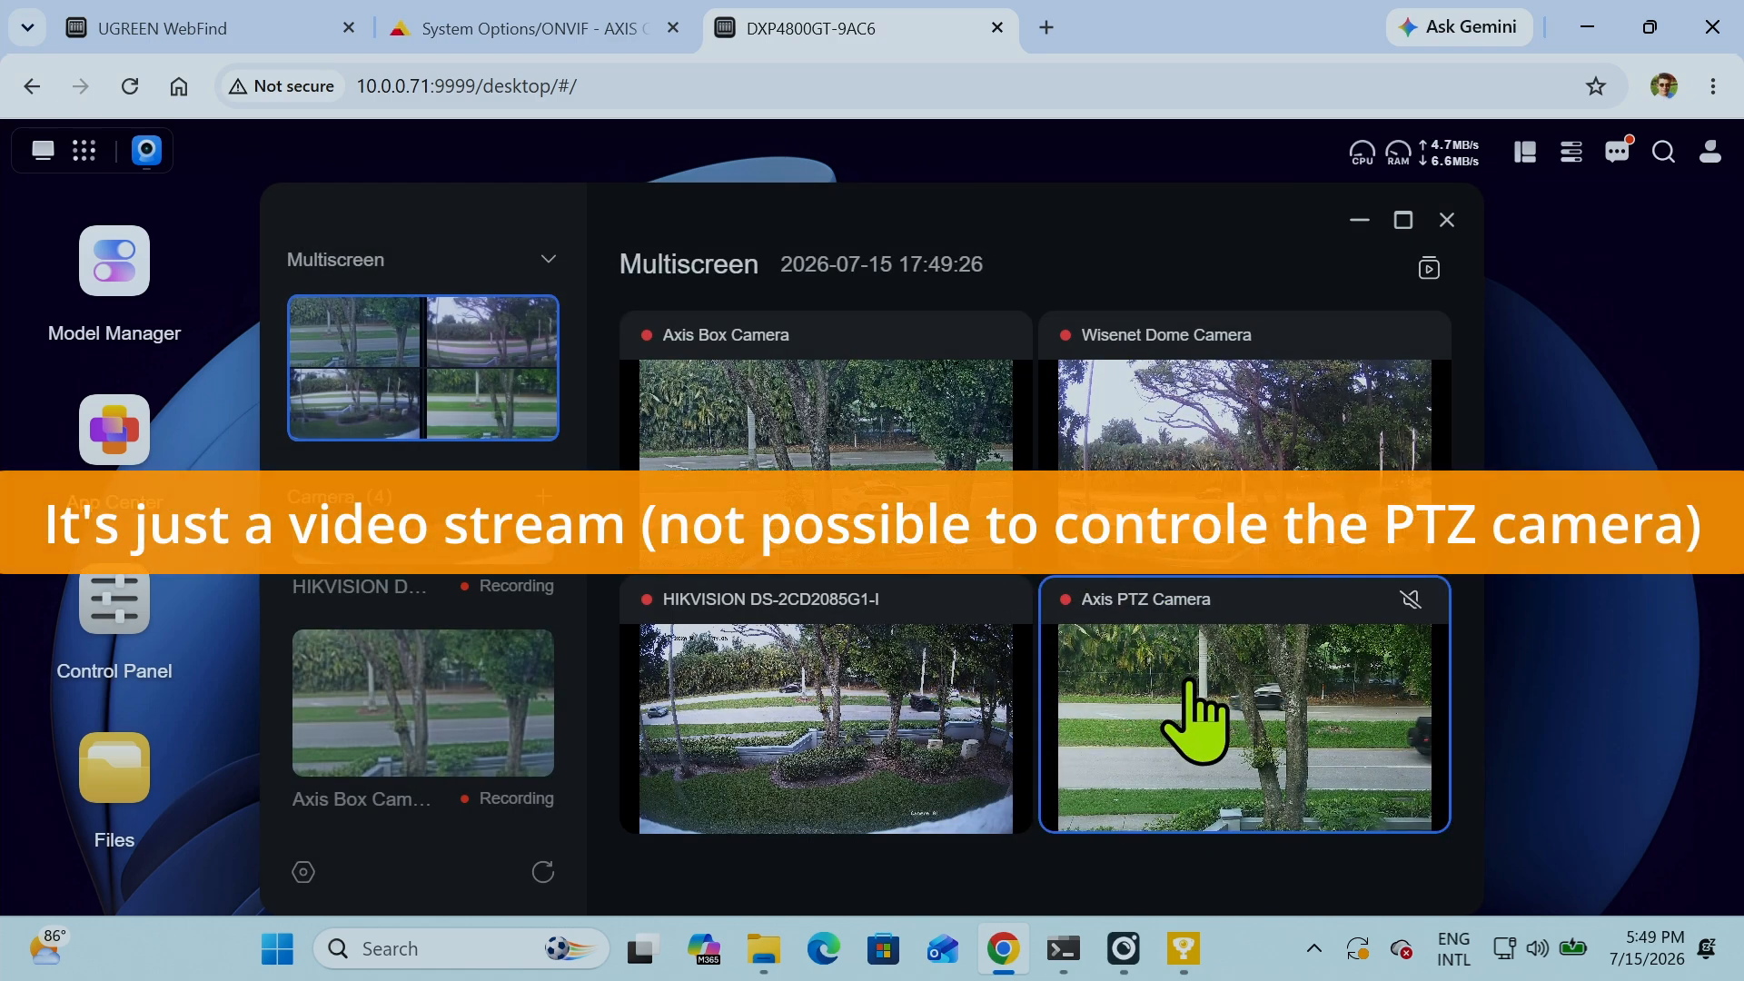
scroll(420, 635, up, 2)
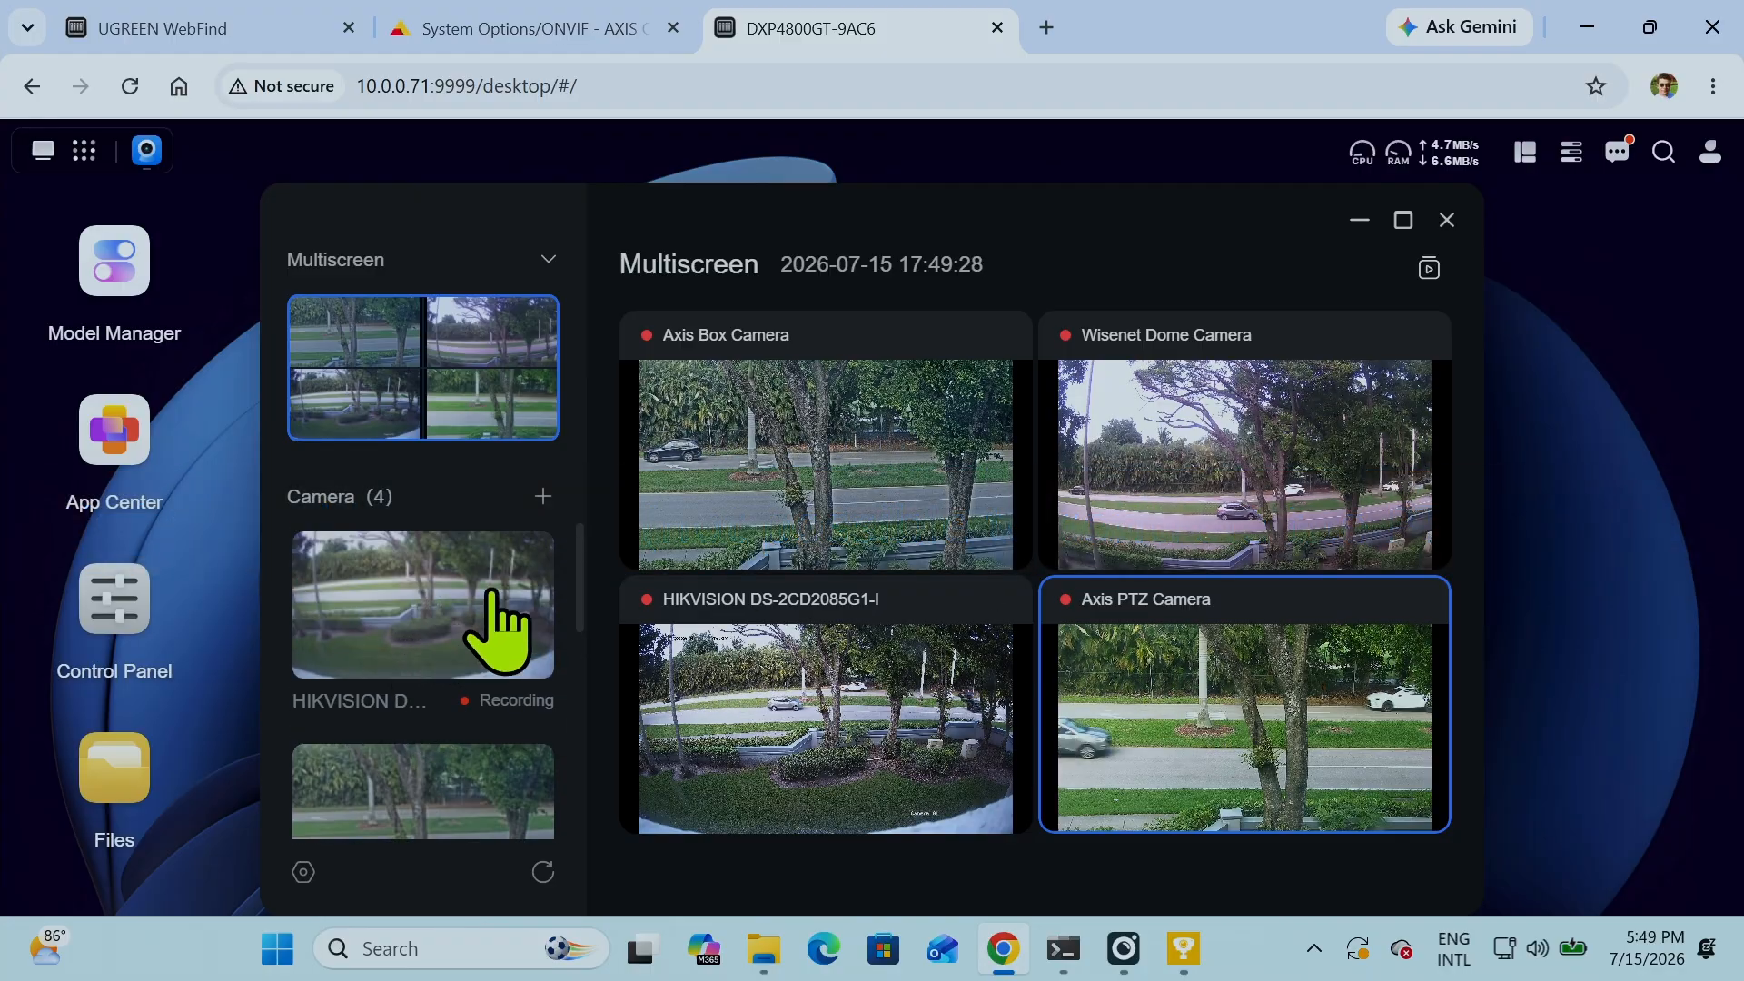
scroll(477, 644, down, 5)
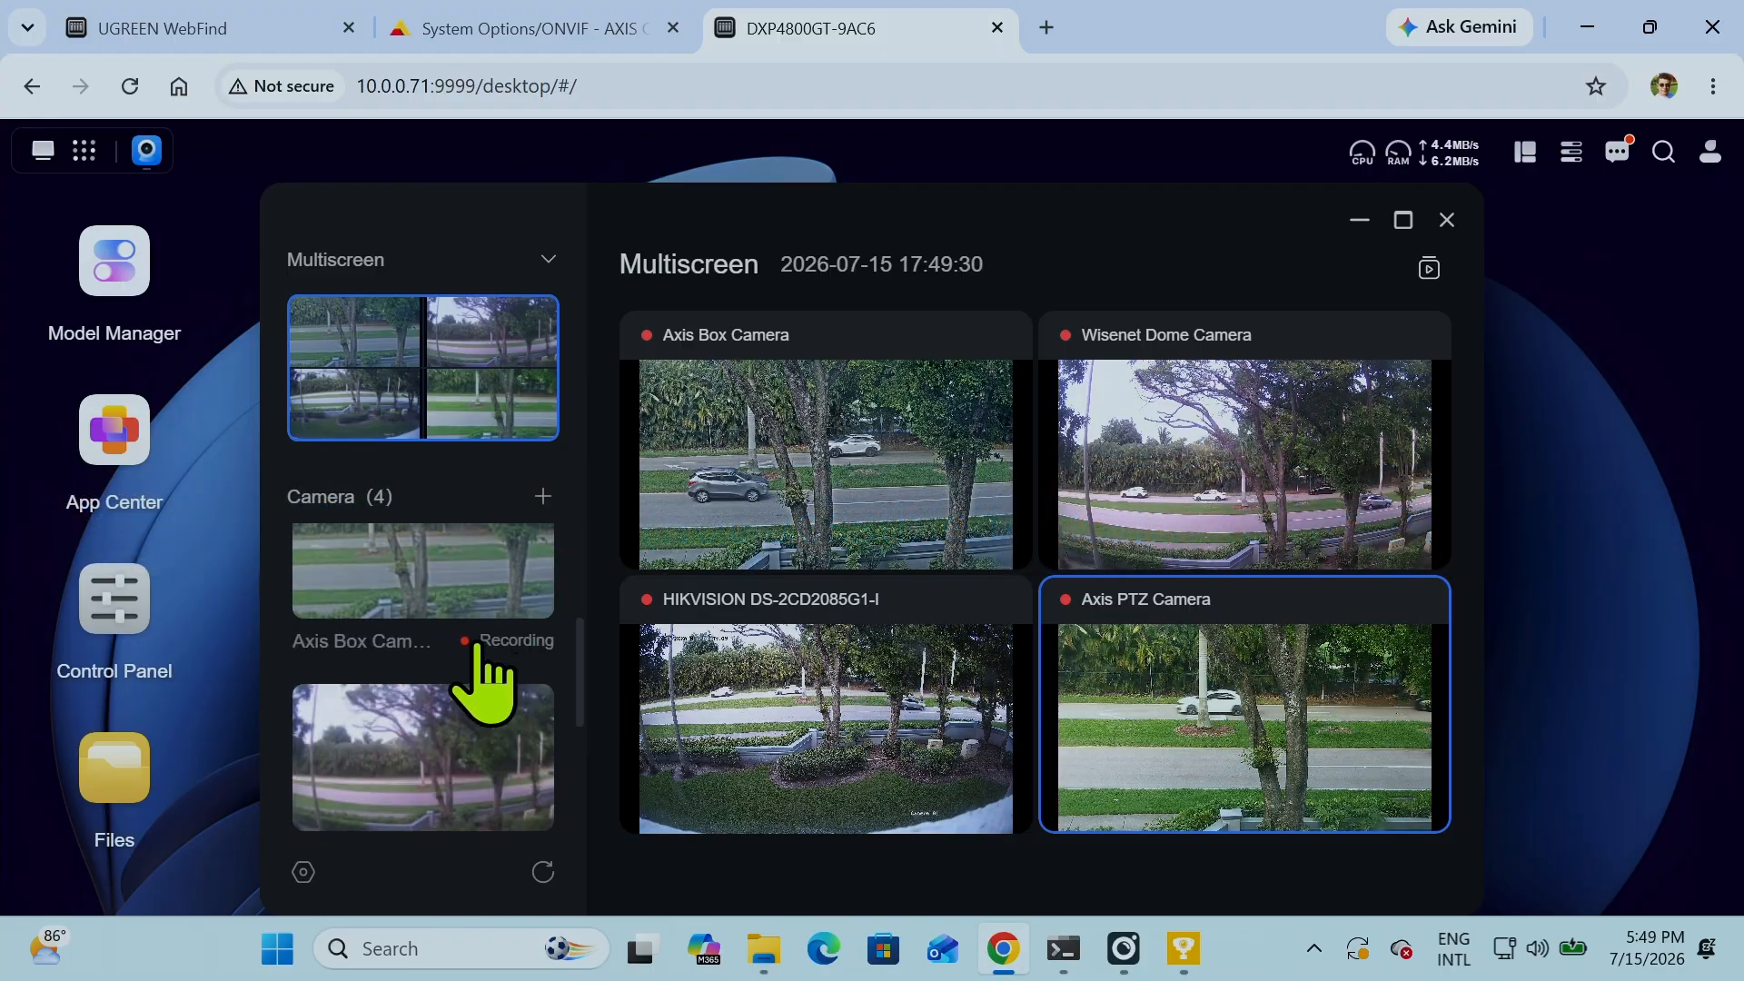
scroll(477, 682, down, 5)
click(429, 672)
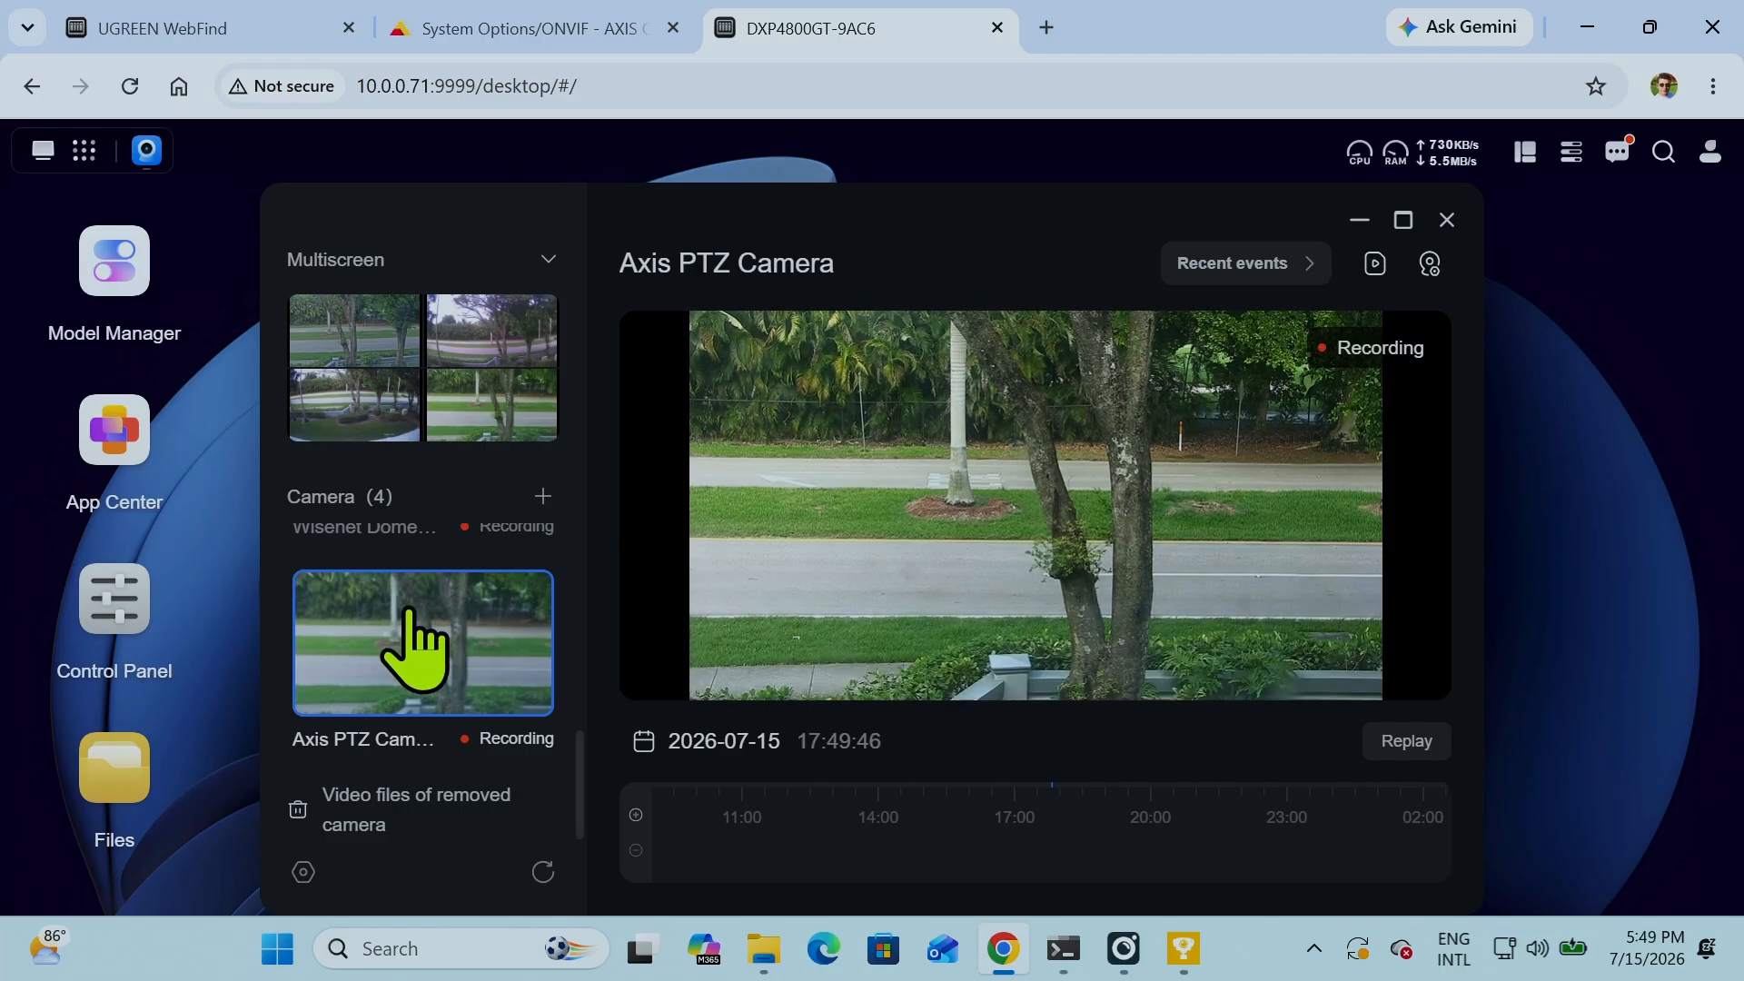
Step: Switch to Axis Box Camera and play its 20:11–20:21 recording from the Video list
scroll(411, 645, up, 2)
scroll(417, 701, up, 2)
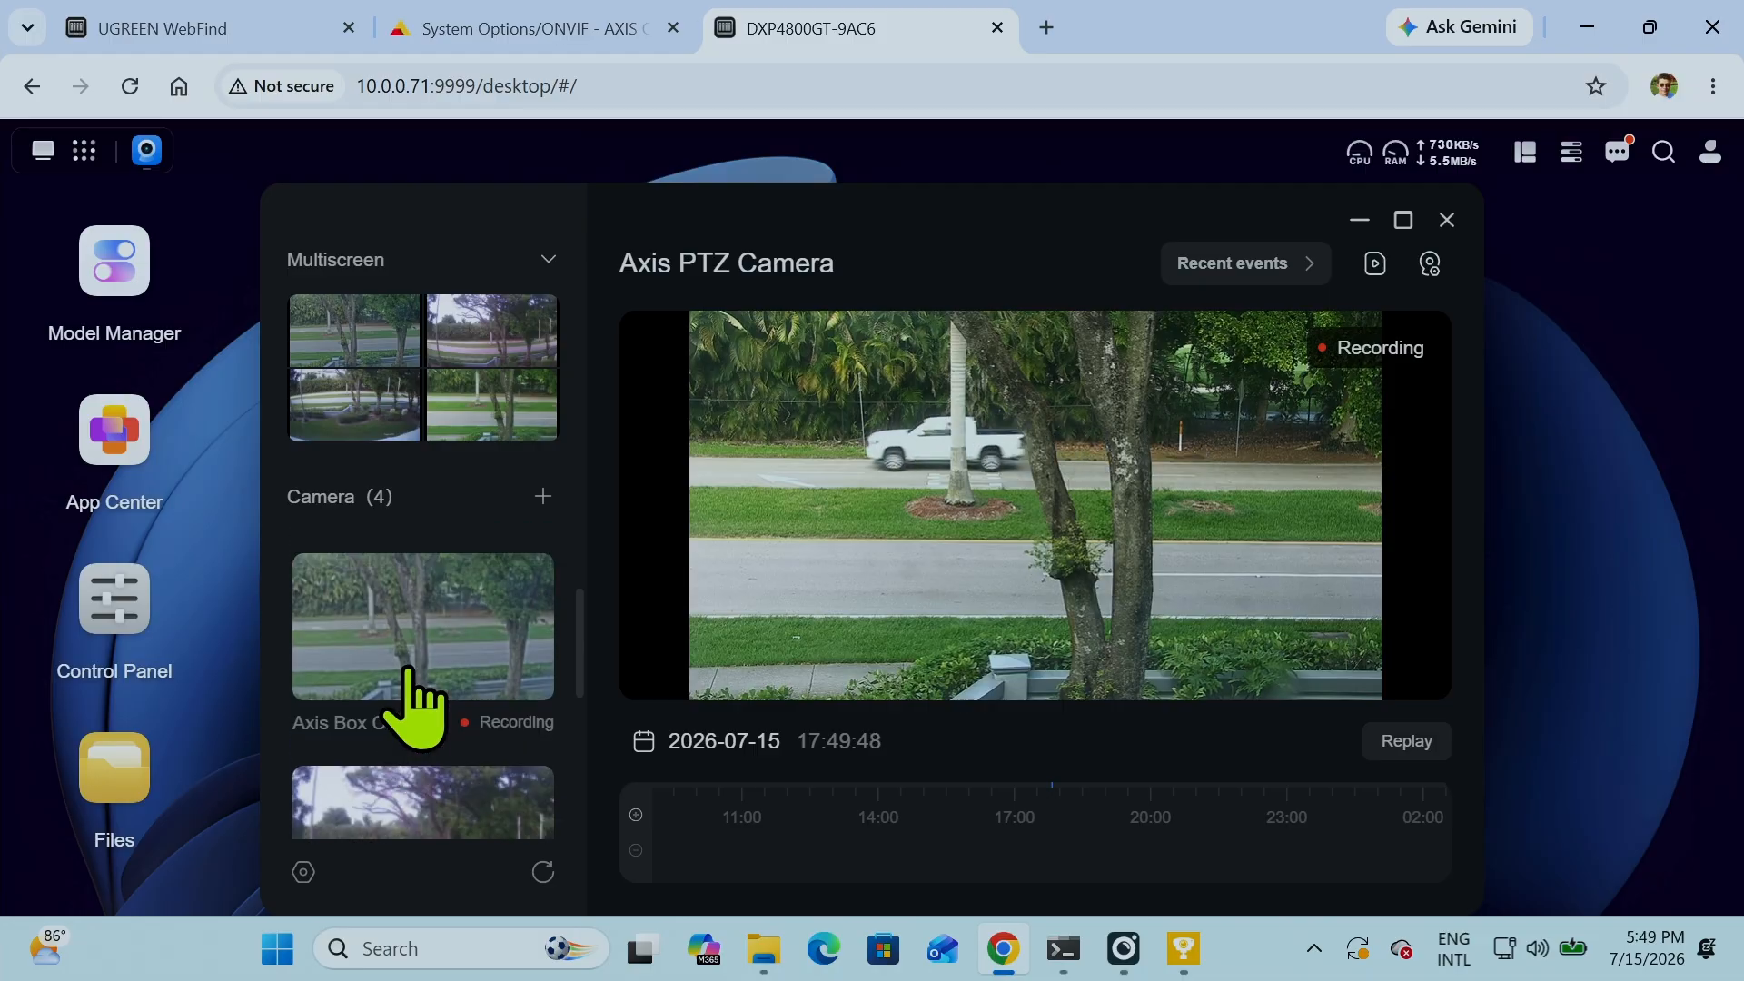
click(451, 653)
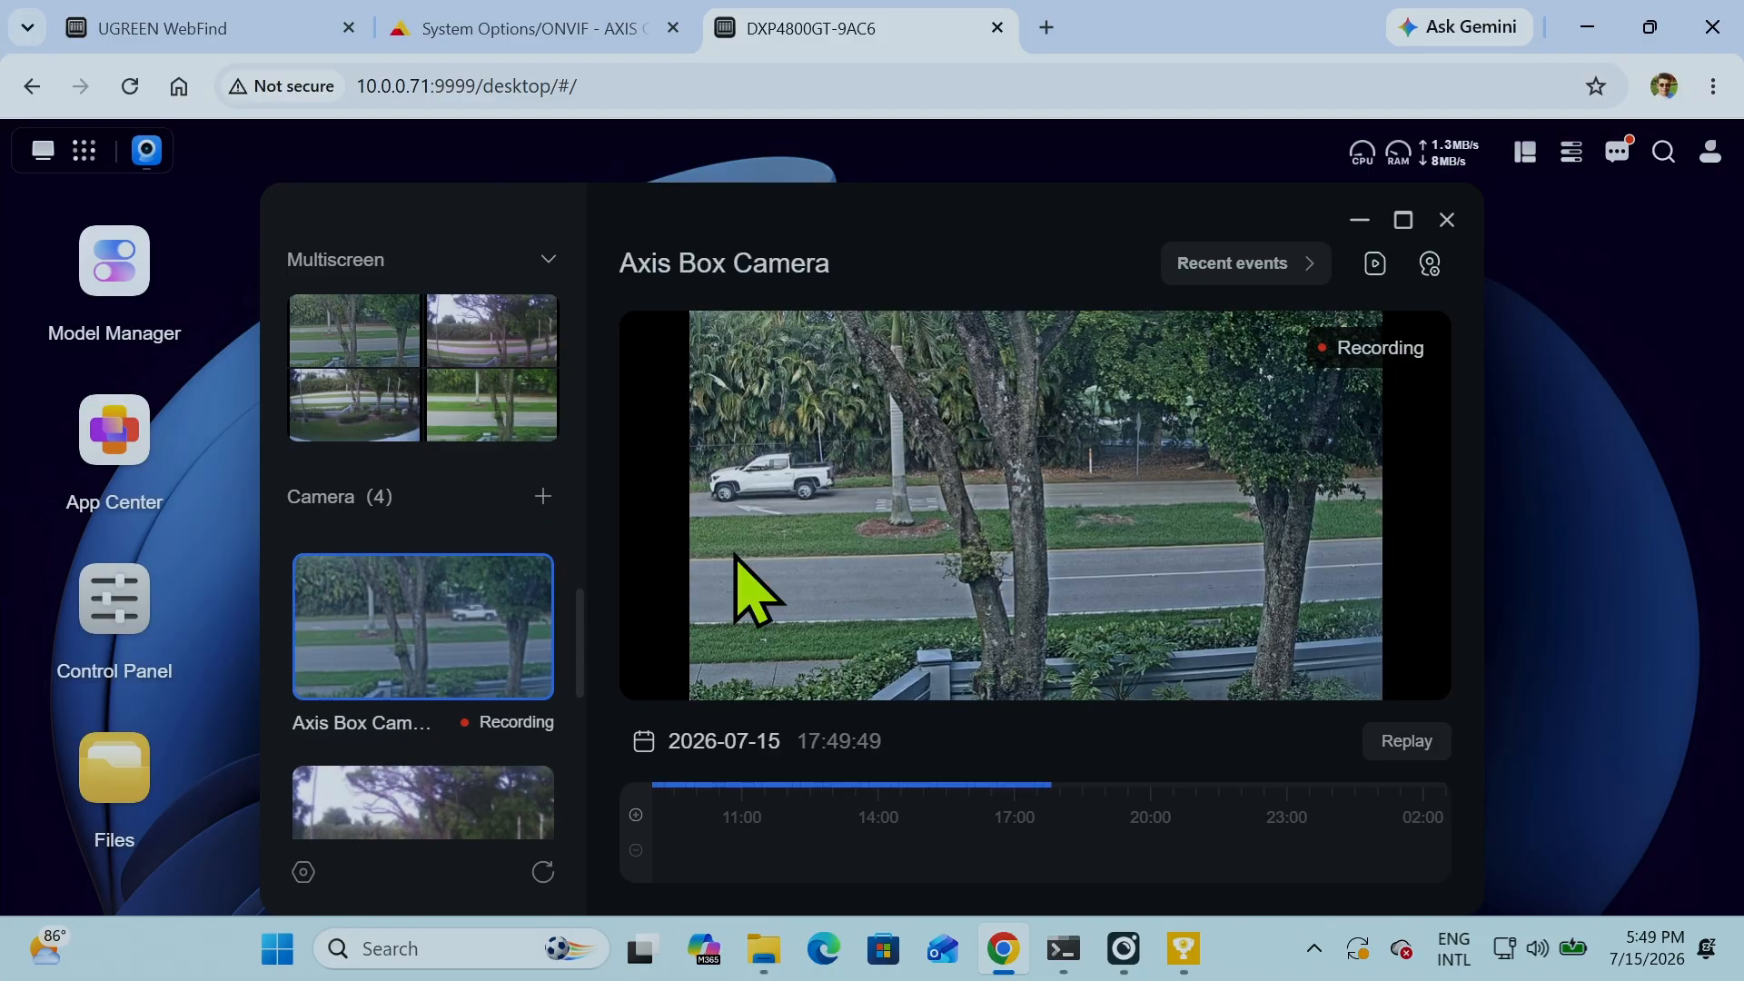
click(1375, 263)
scroll(1005, 514, down, 7)
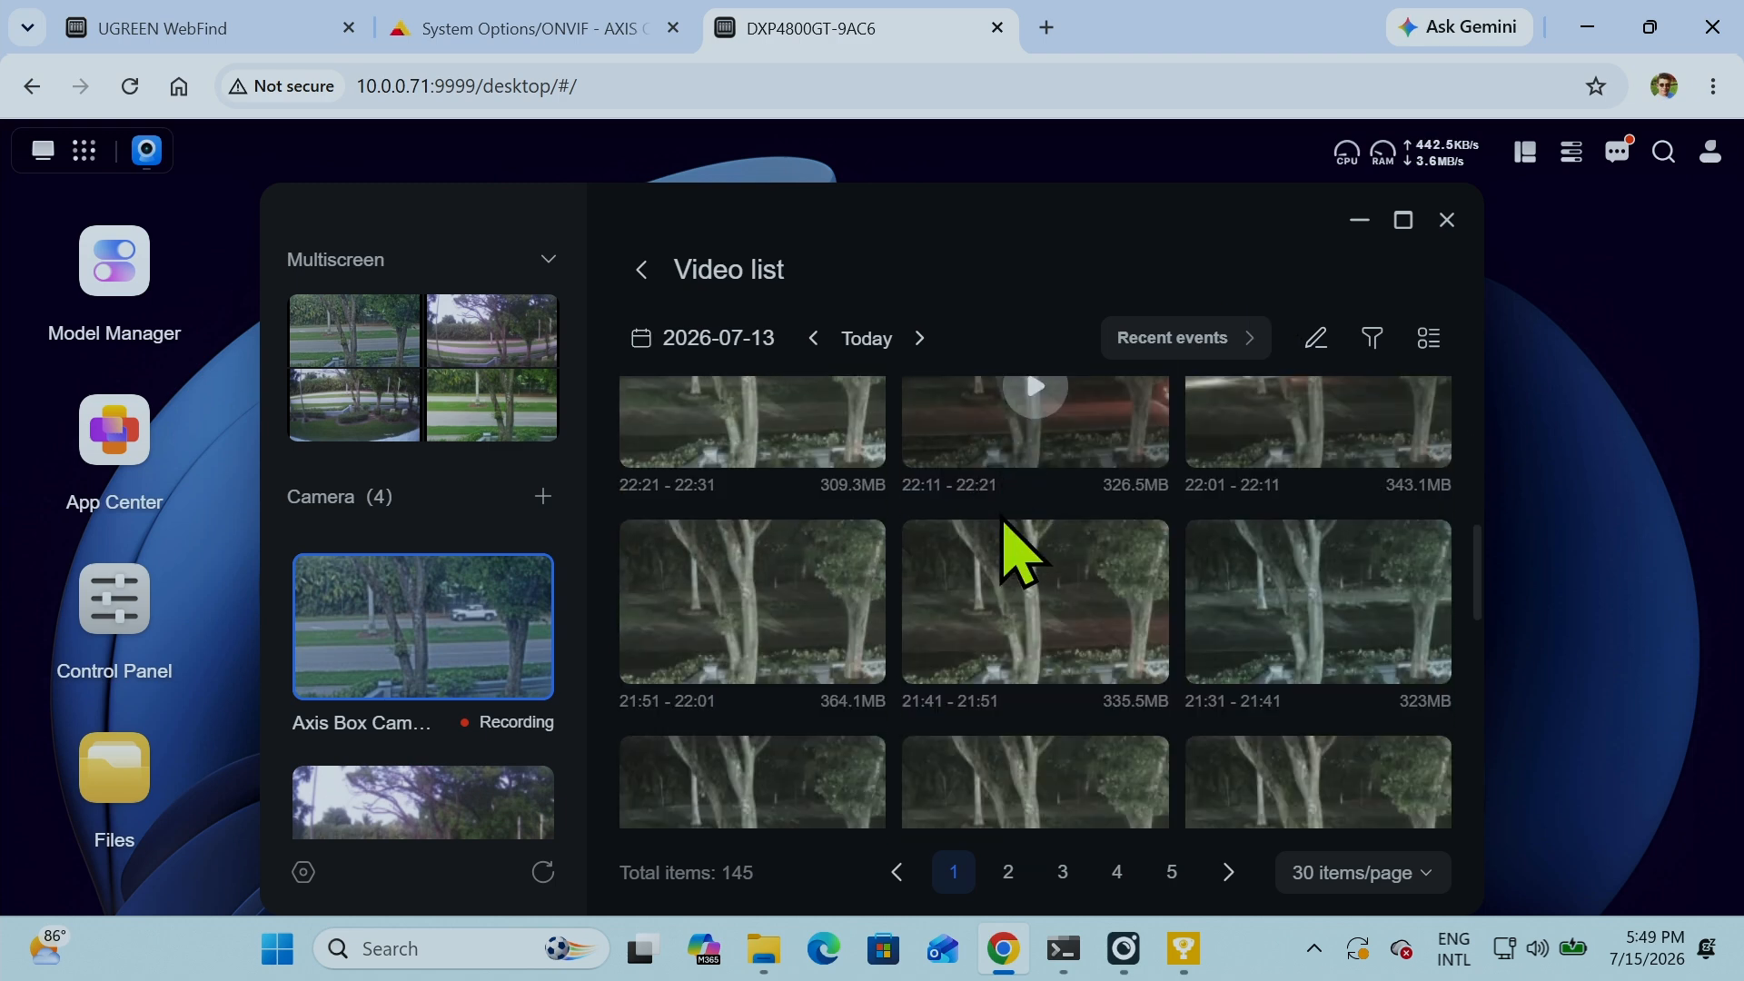
scroll(1017, 550, down, 5)
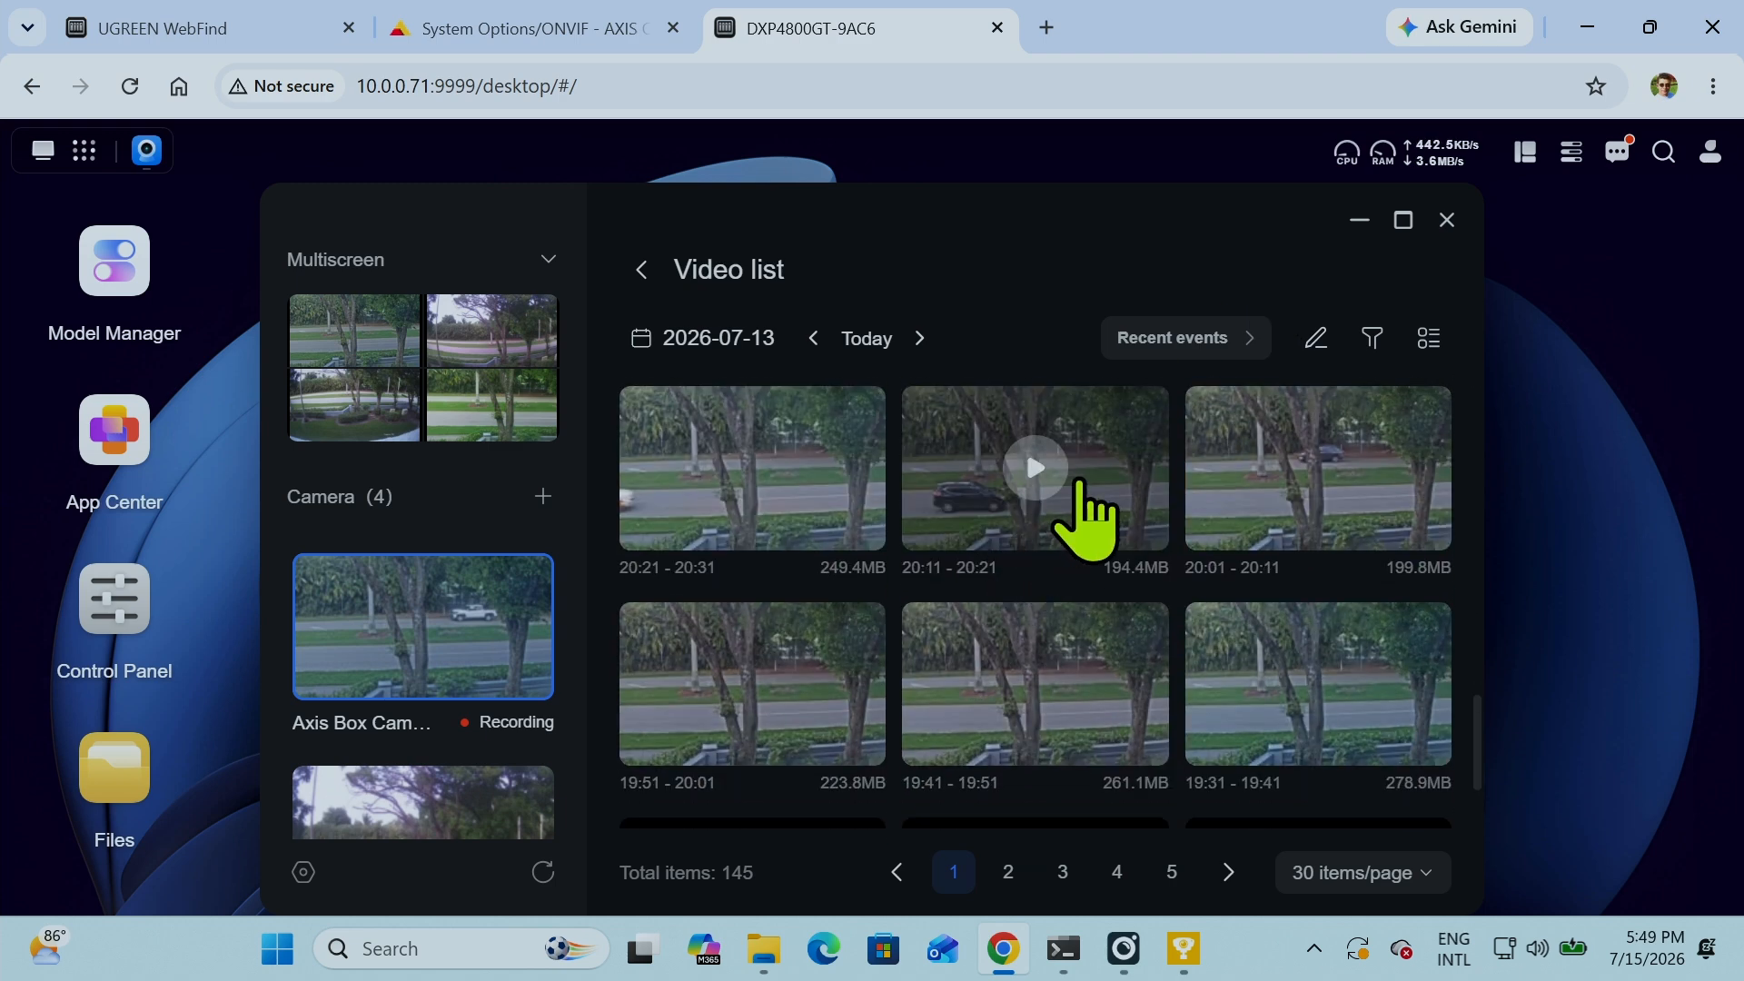
click(1080, 481)
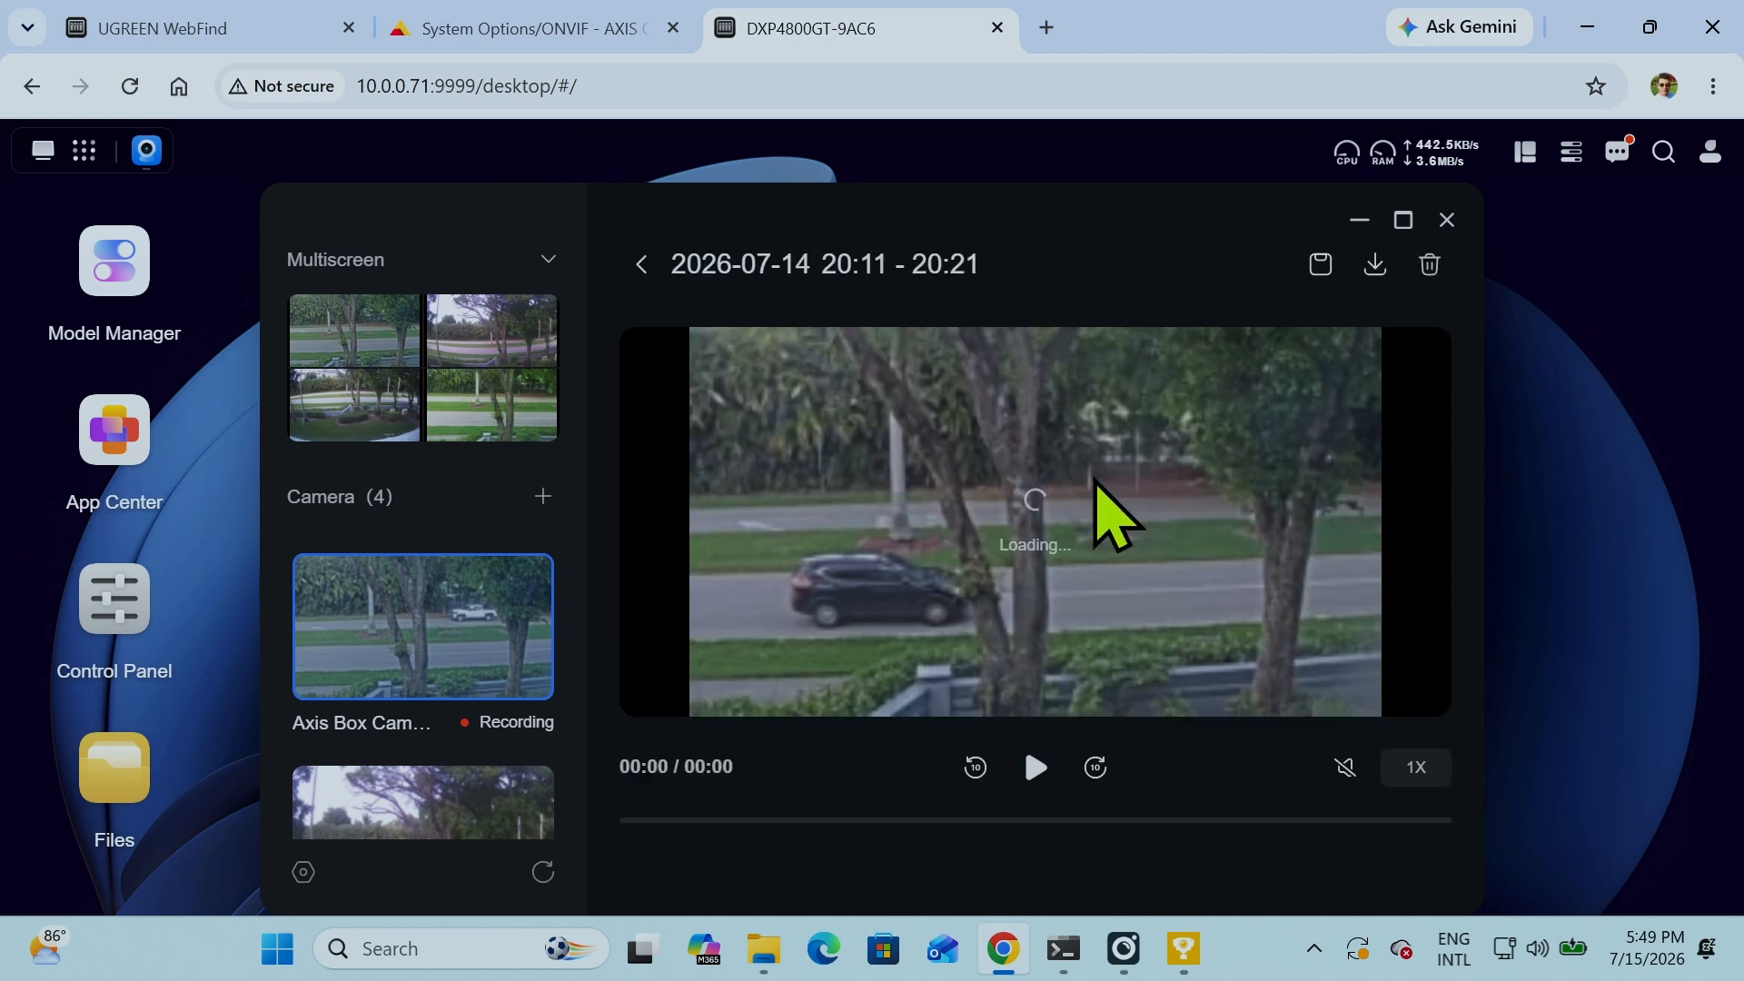
Step: Download the clip, show it in its folder, and play the mp4 in Media Player
click(1374, 264)
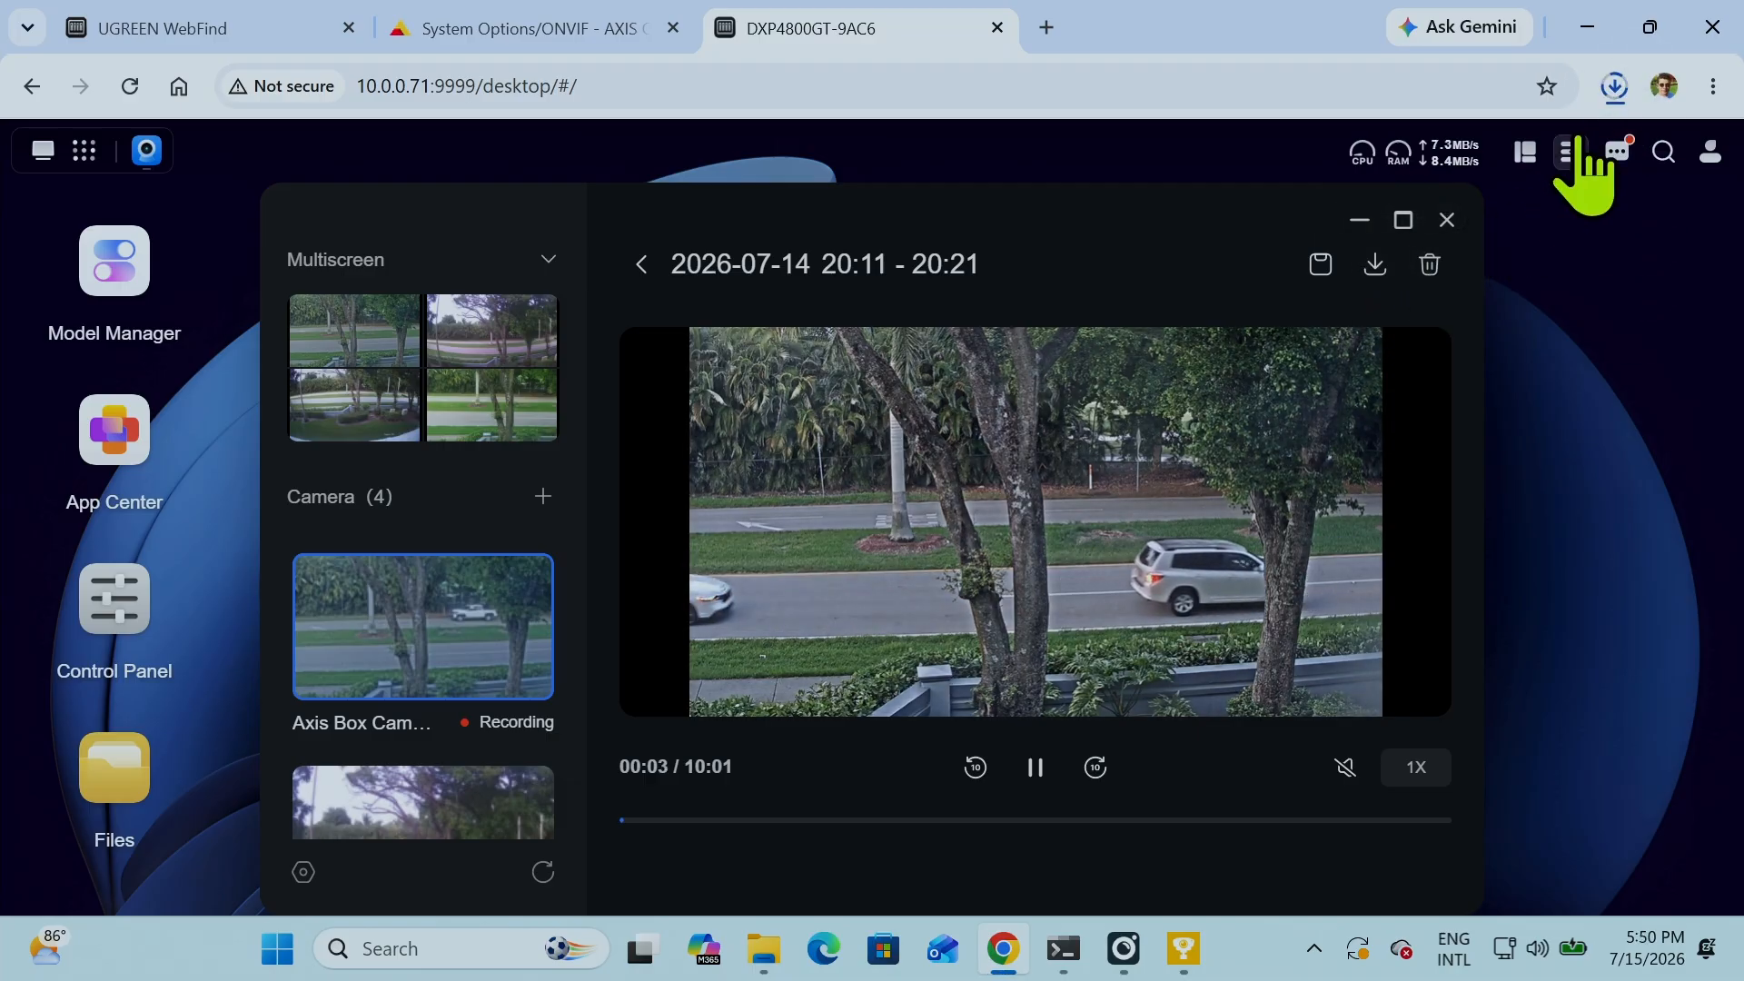
click(1614, 87)
click(1541, 150)
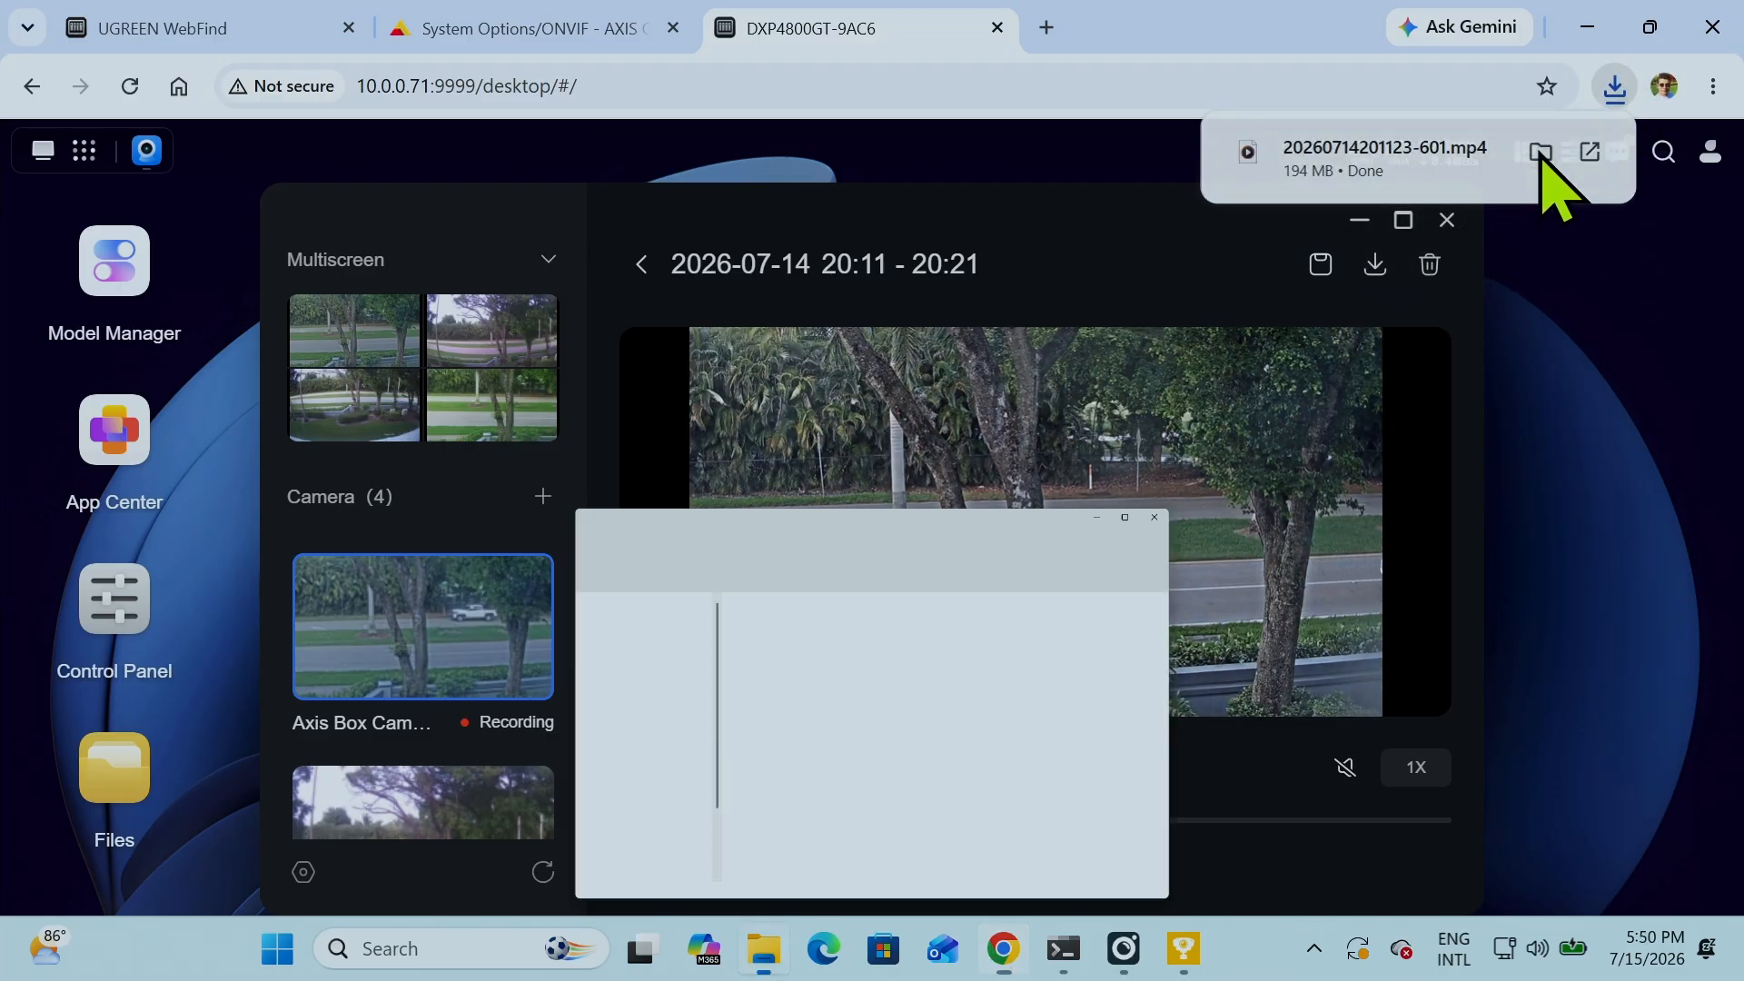
double_click(813, 311)
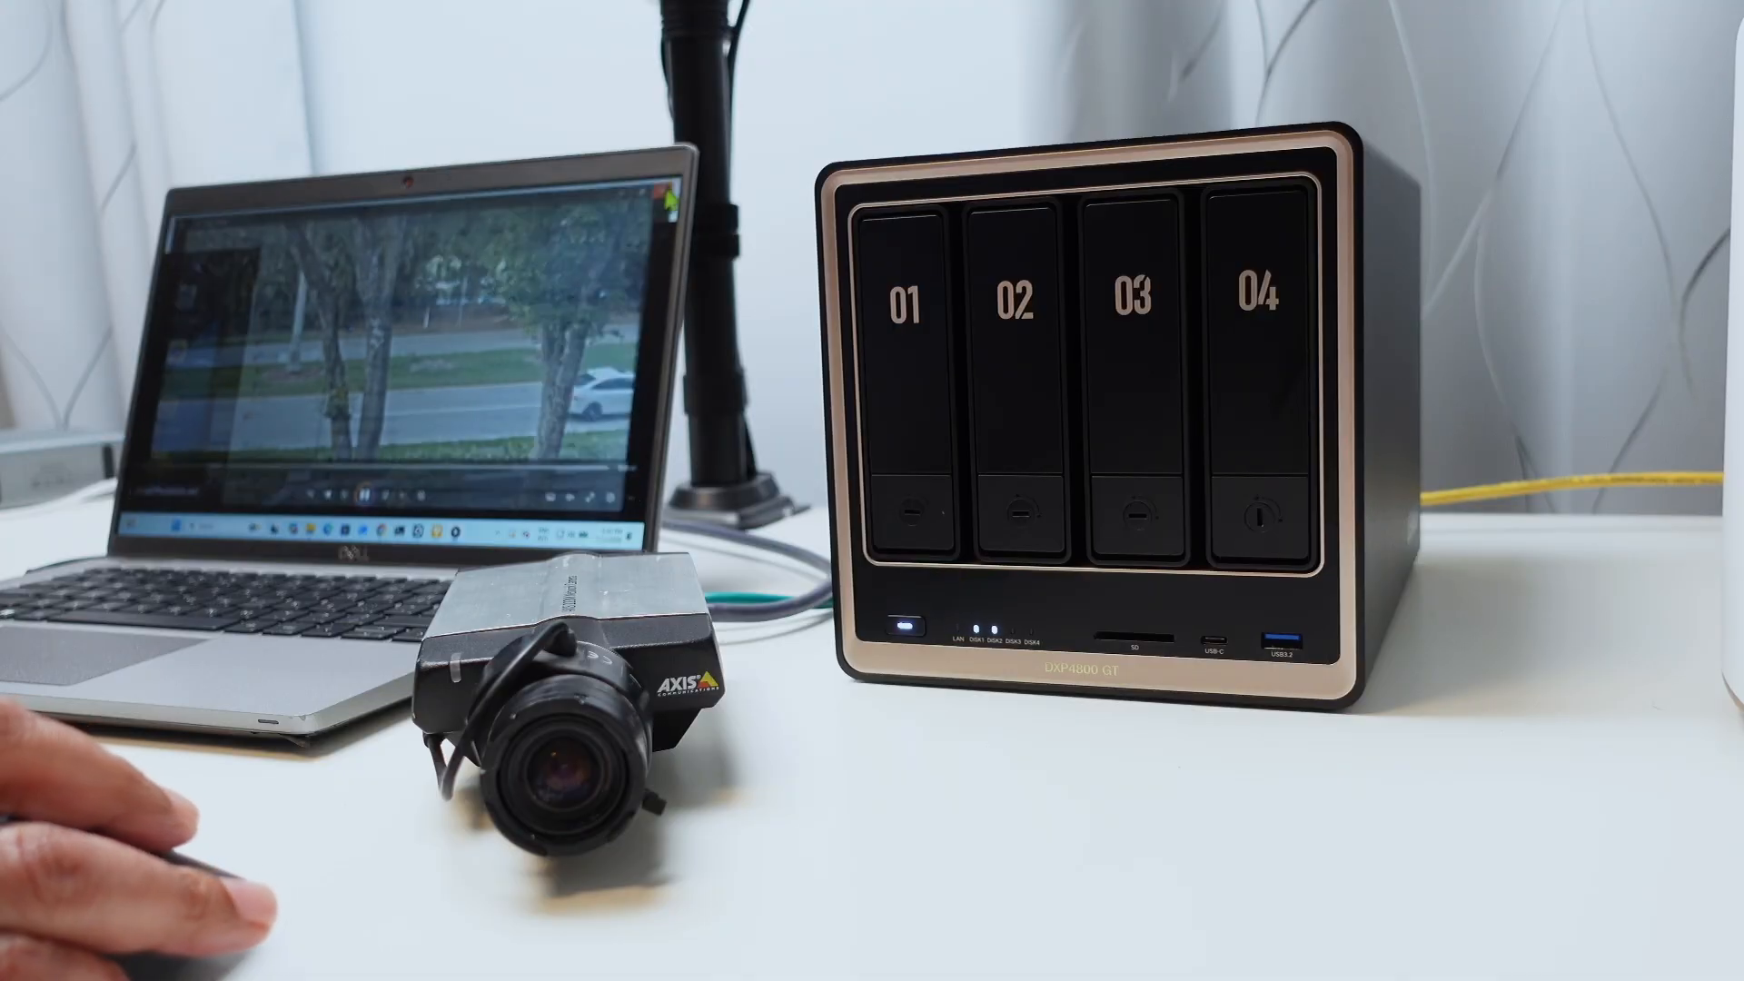
Step: Close Media Player and File Explorer to get back to the clip's playback page
click(669, 188)
click(648, 197)
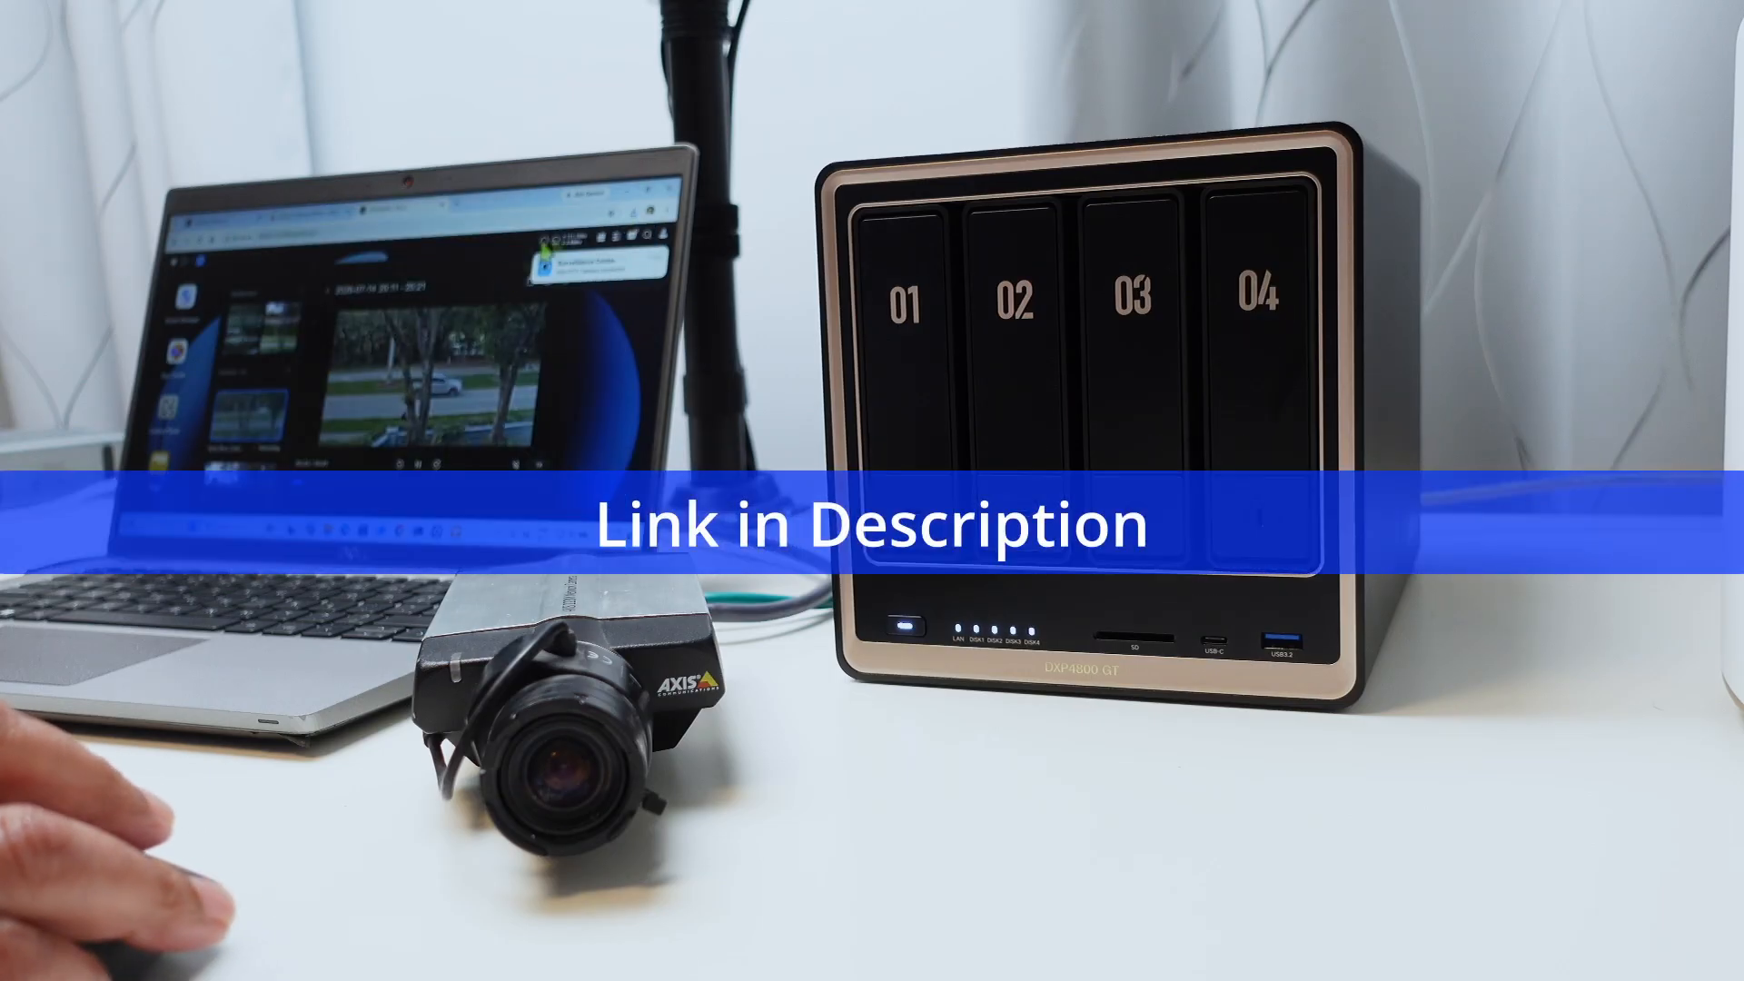